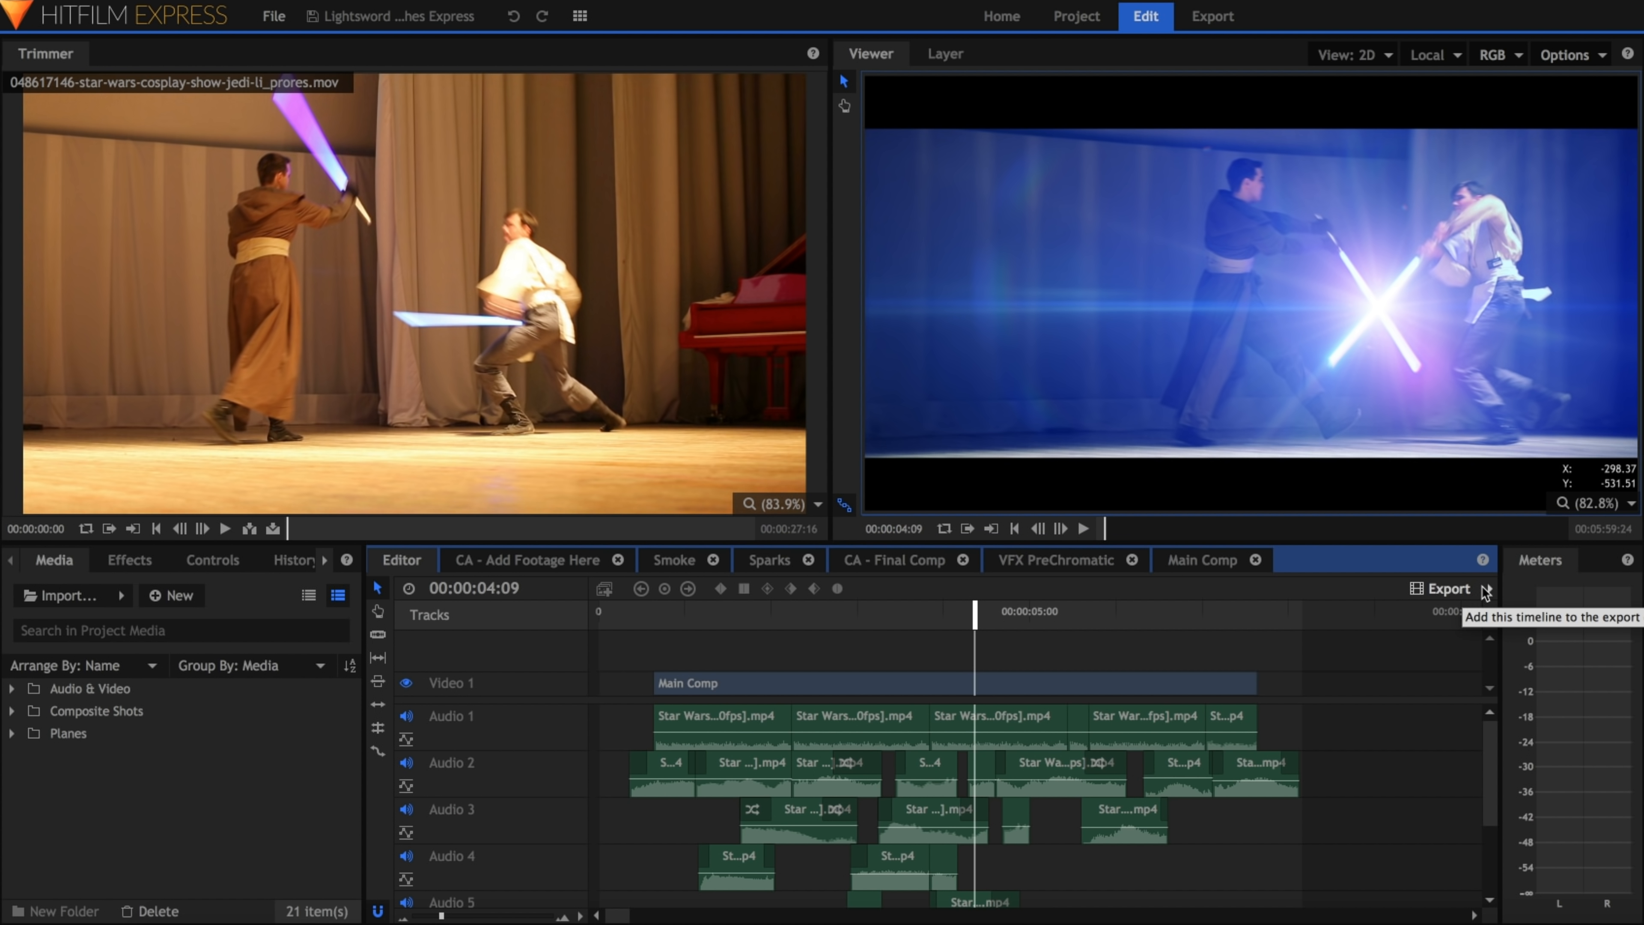
Step: Add the Editor timeline's Contents to the export queue and go to the Export screen
{"action": "left_click", "coordinate": [1487, 590]}
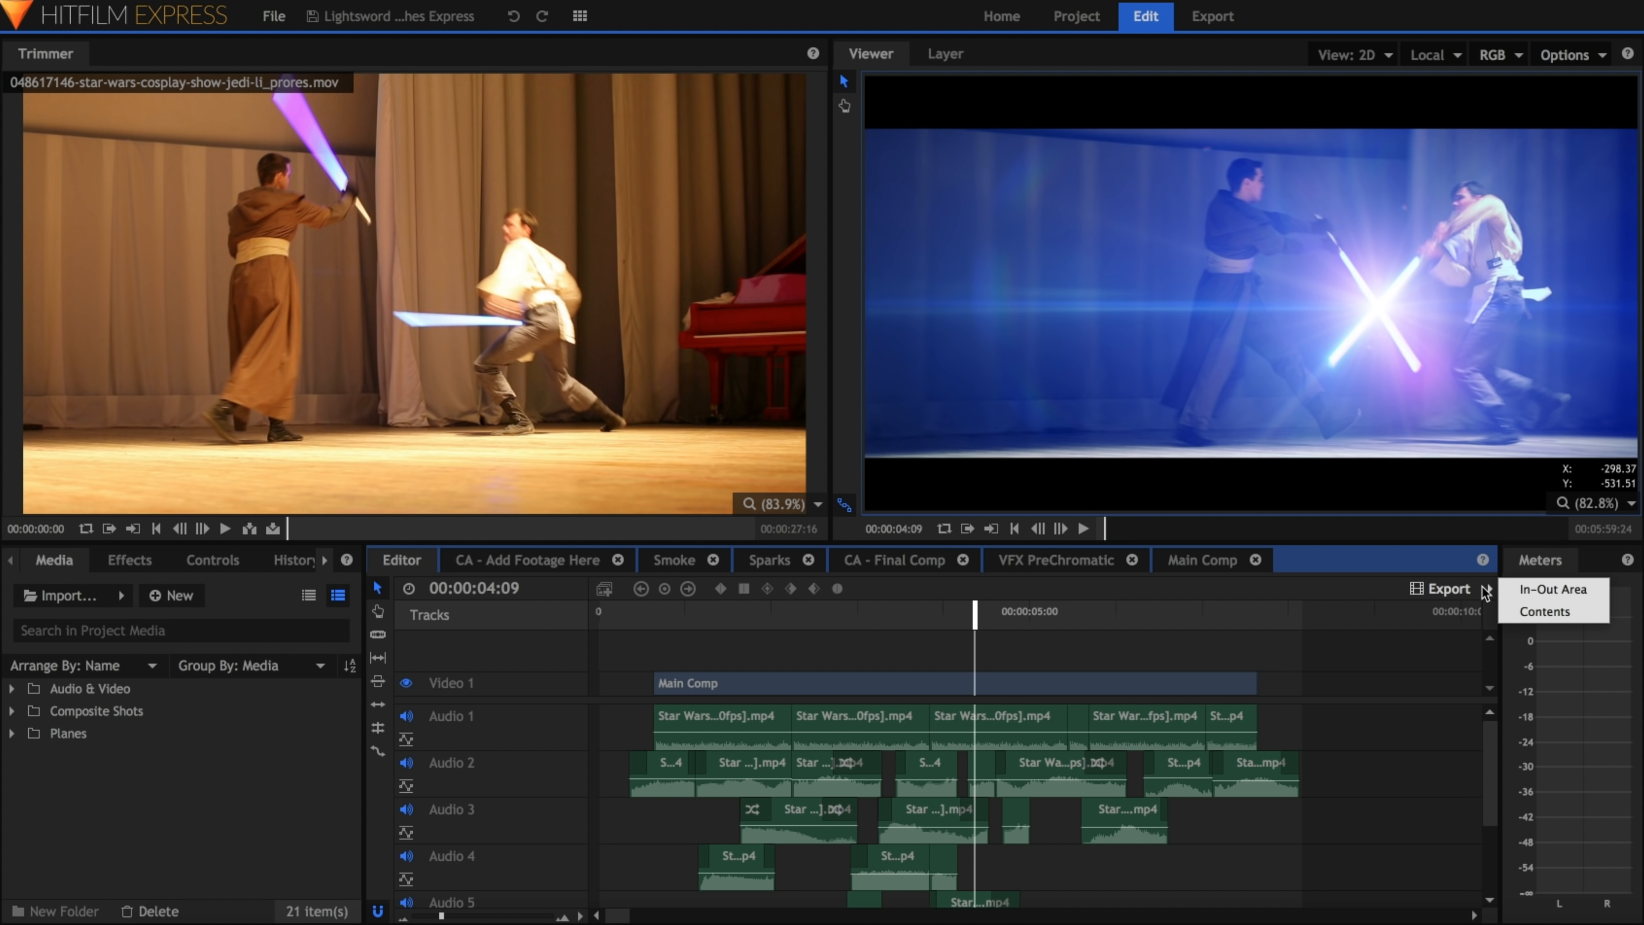
{"action": "left_click", "coordinate": [1574, 612]}
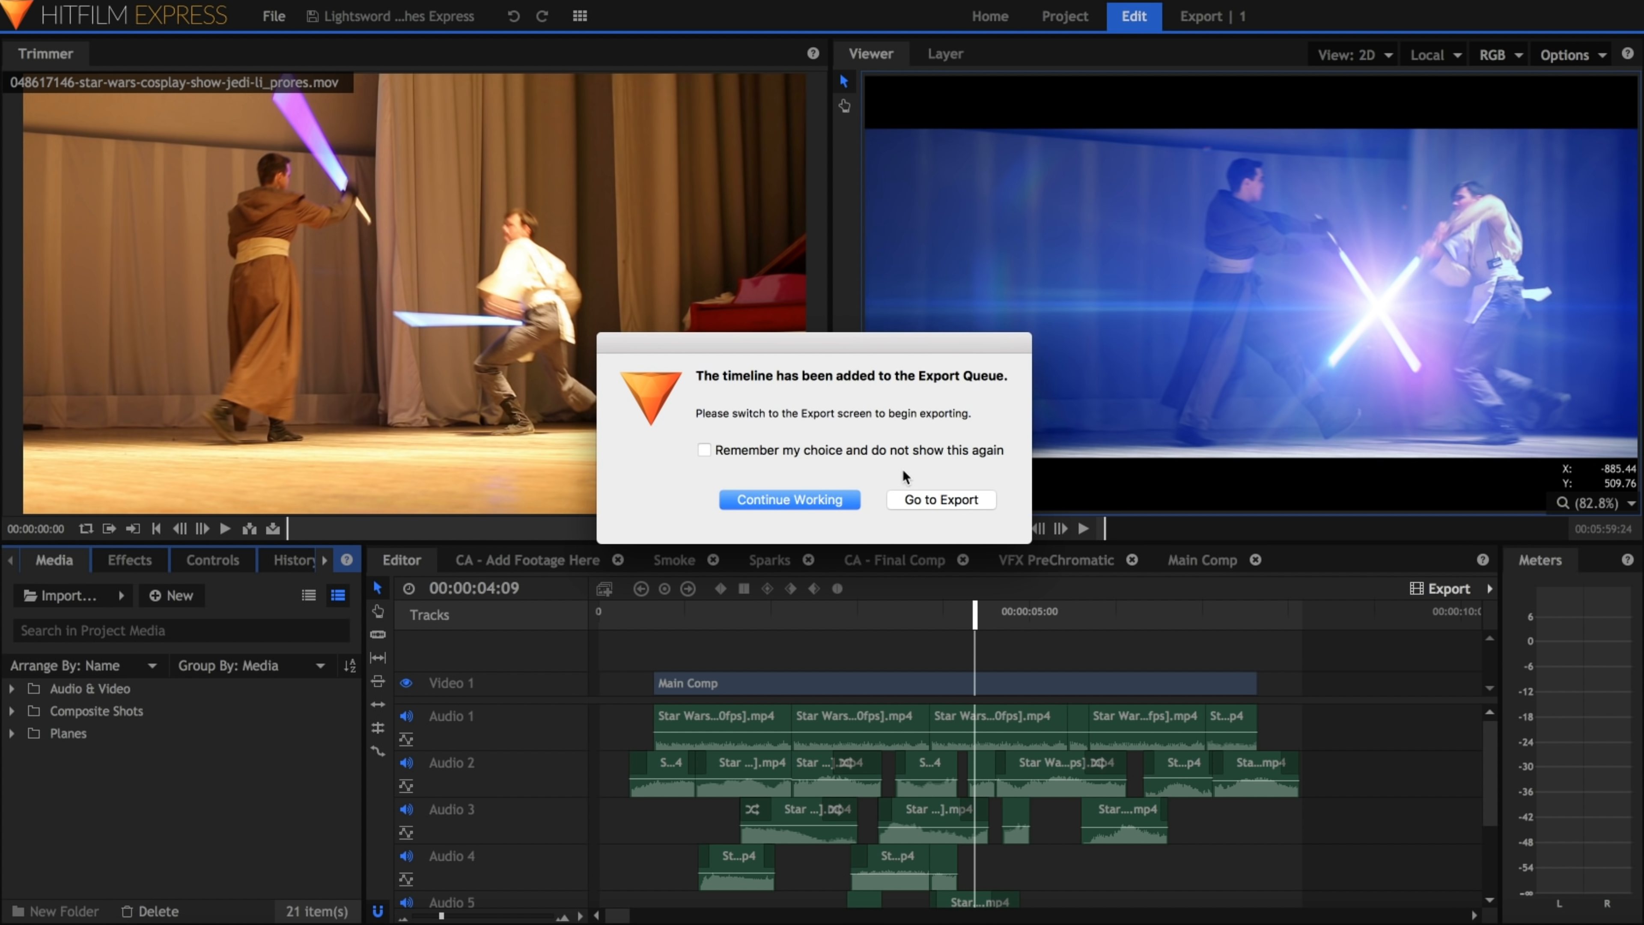
{"action": "left_click", "coordinate": [871, 452]}
{"action": "left_click", "coordinate": [975, 504]}
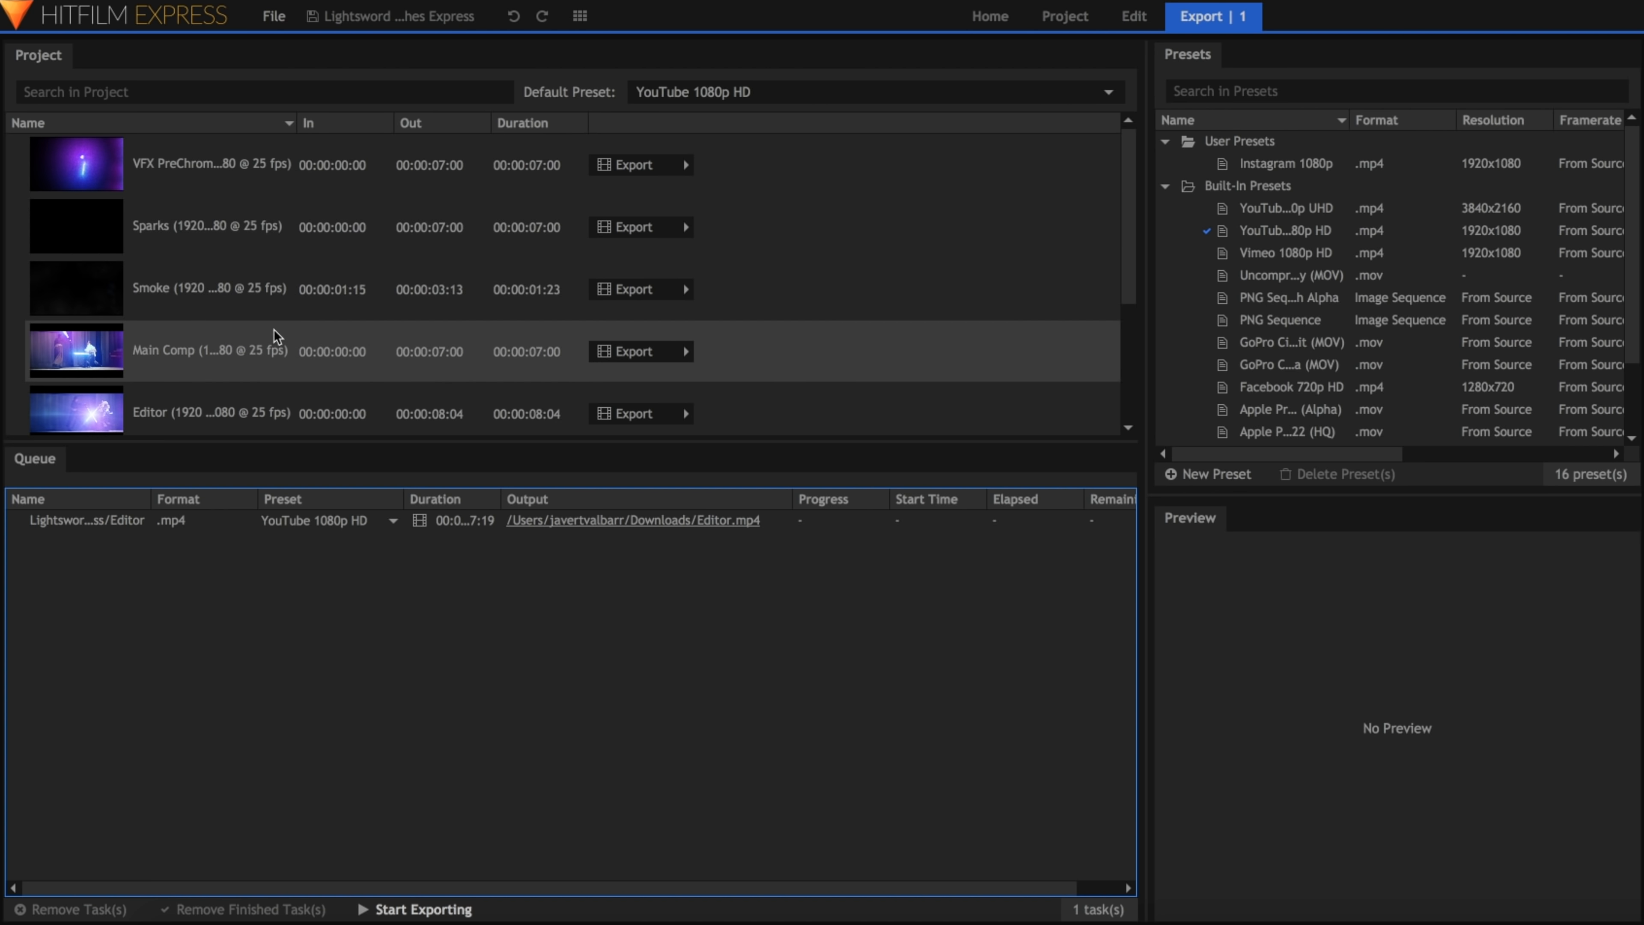
Step: Widen the project list's Name column and queue the Sparks timeline's Contents for export
{"action": "left_click_drag", "start_coordinate": [296, 122], "coordinate": [377, 122]}
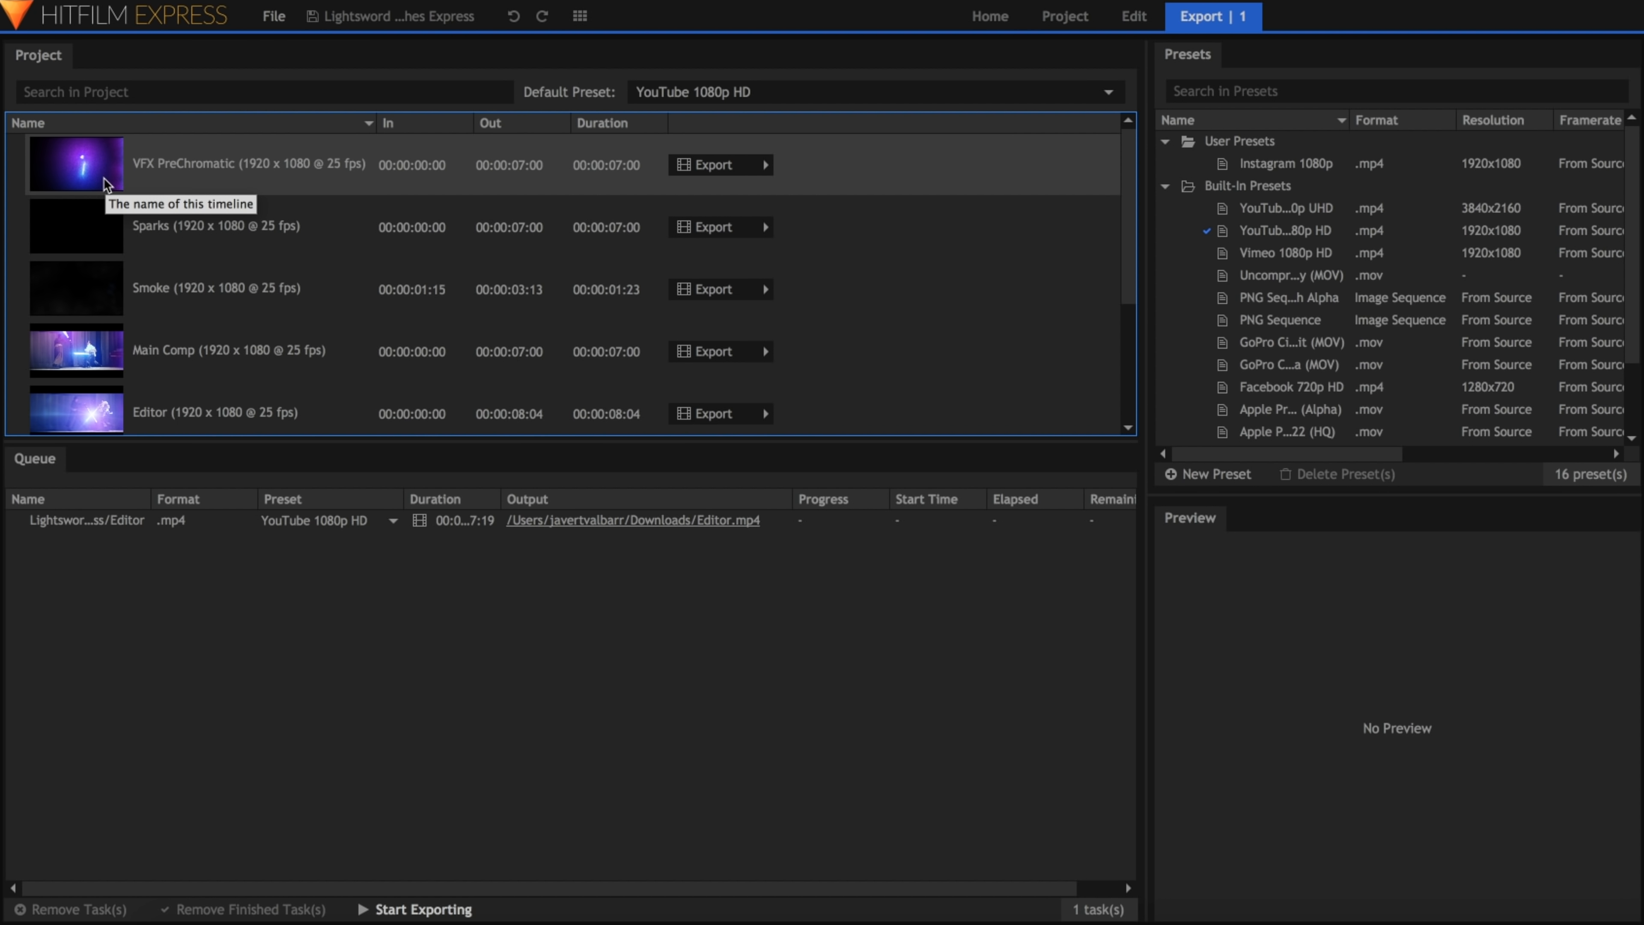
{"action": "left_click", "coordinate": [360, 181]}
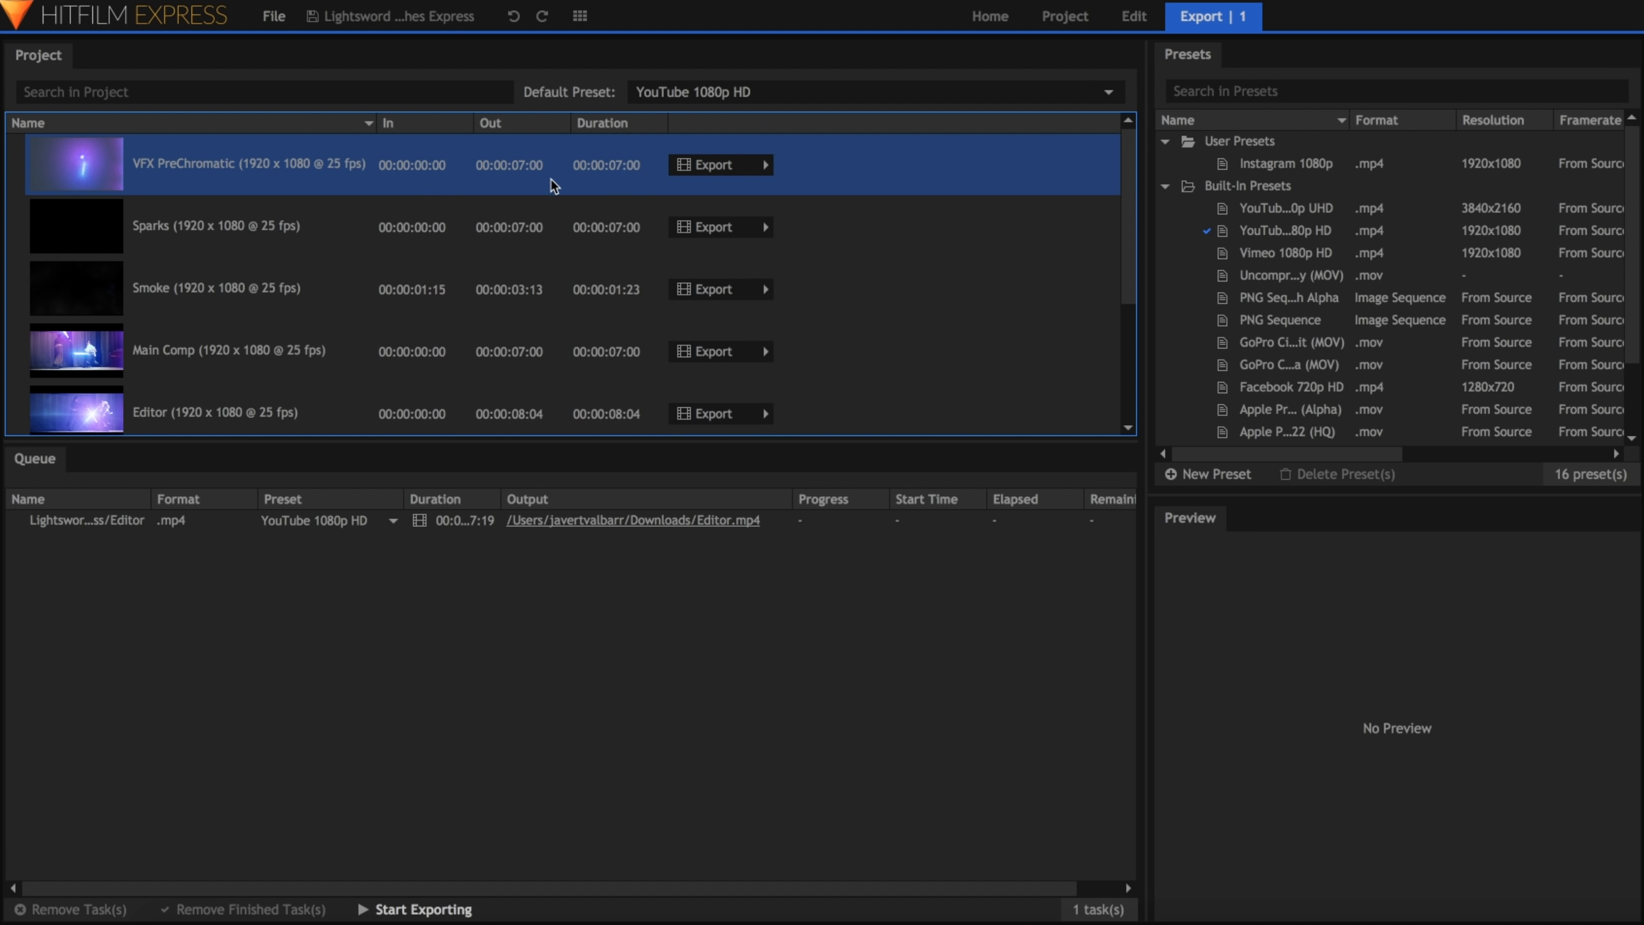
{"action": "left_click", "coordinate": [642, 224]}
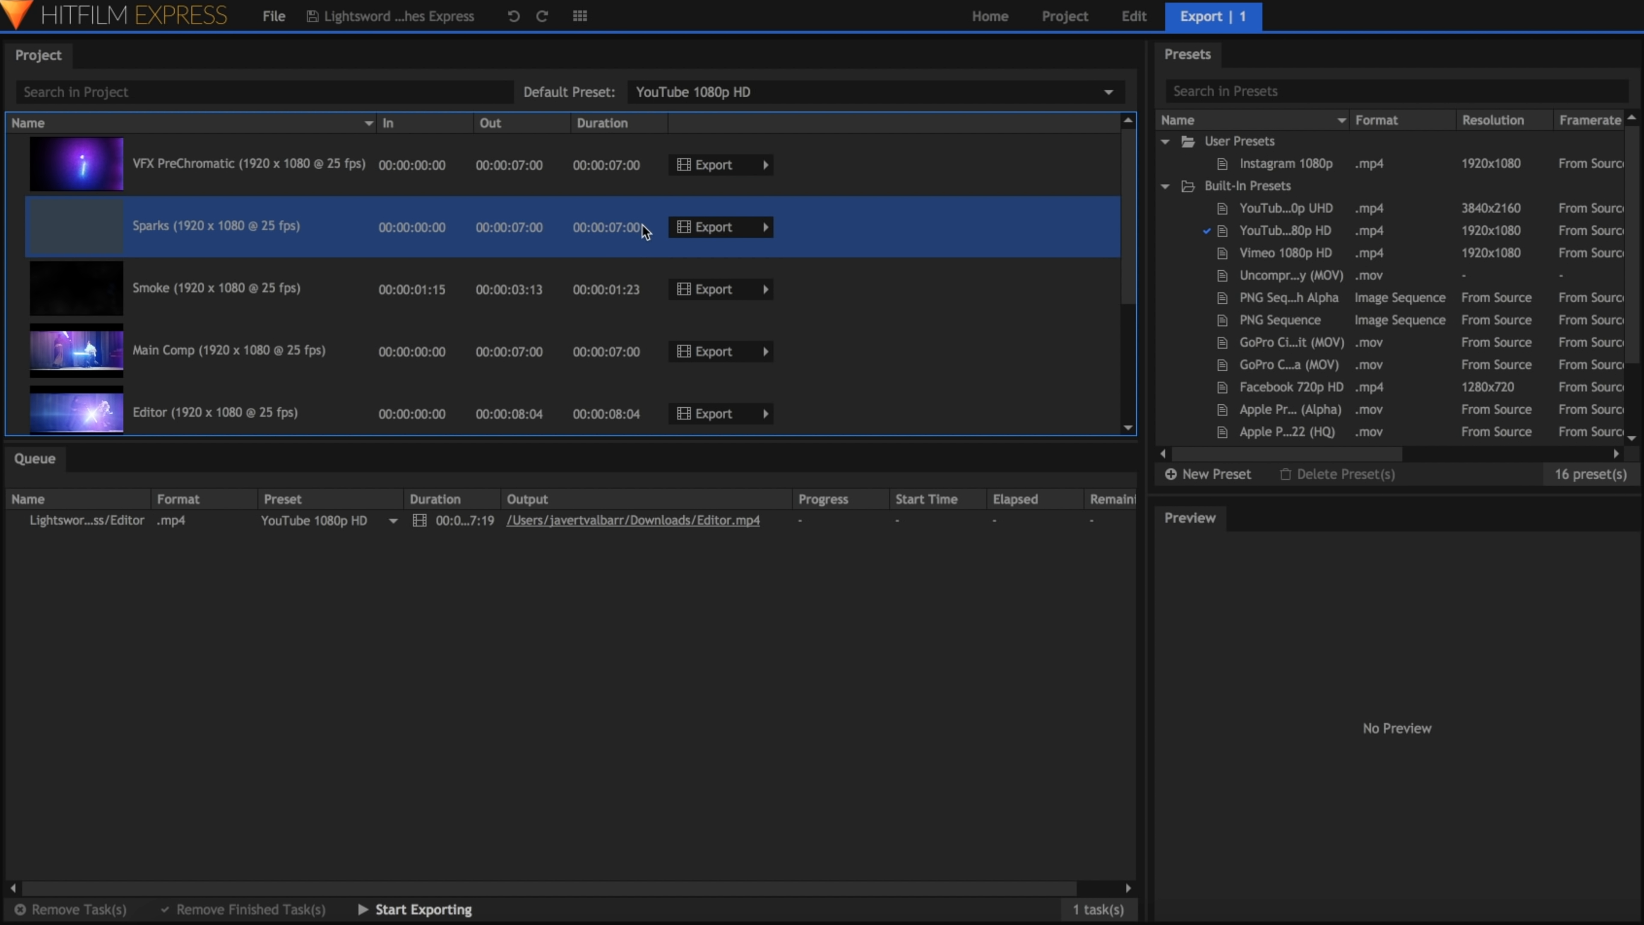
{"action": "left_click", "coordinate": [756, 230]}
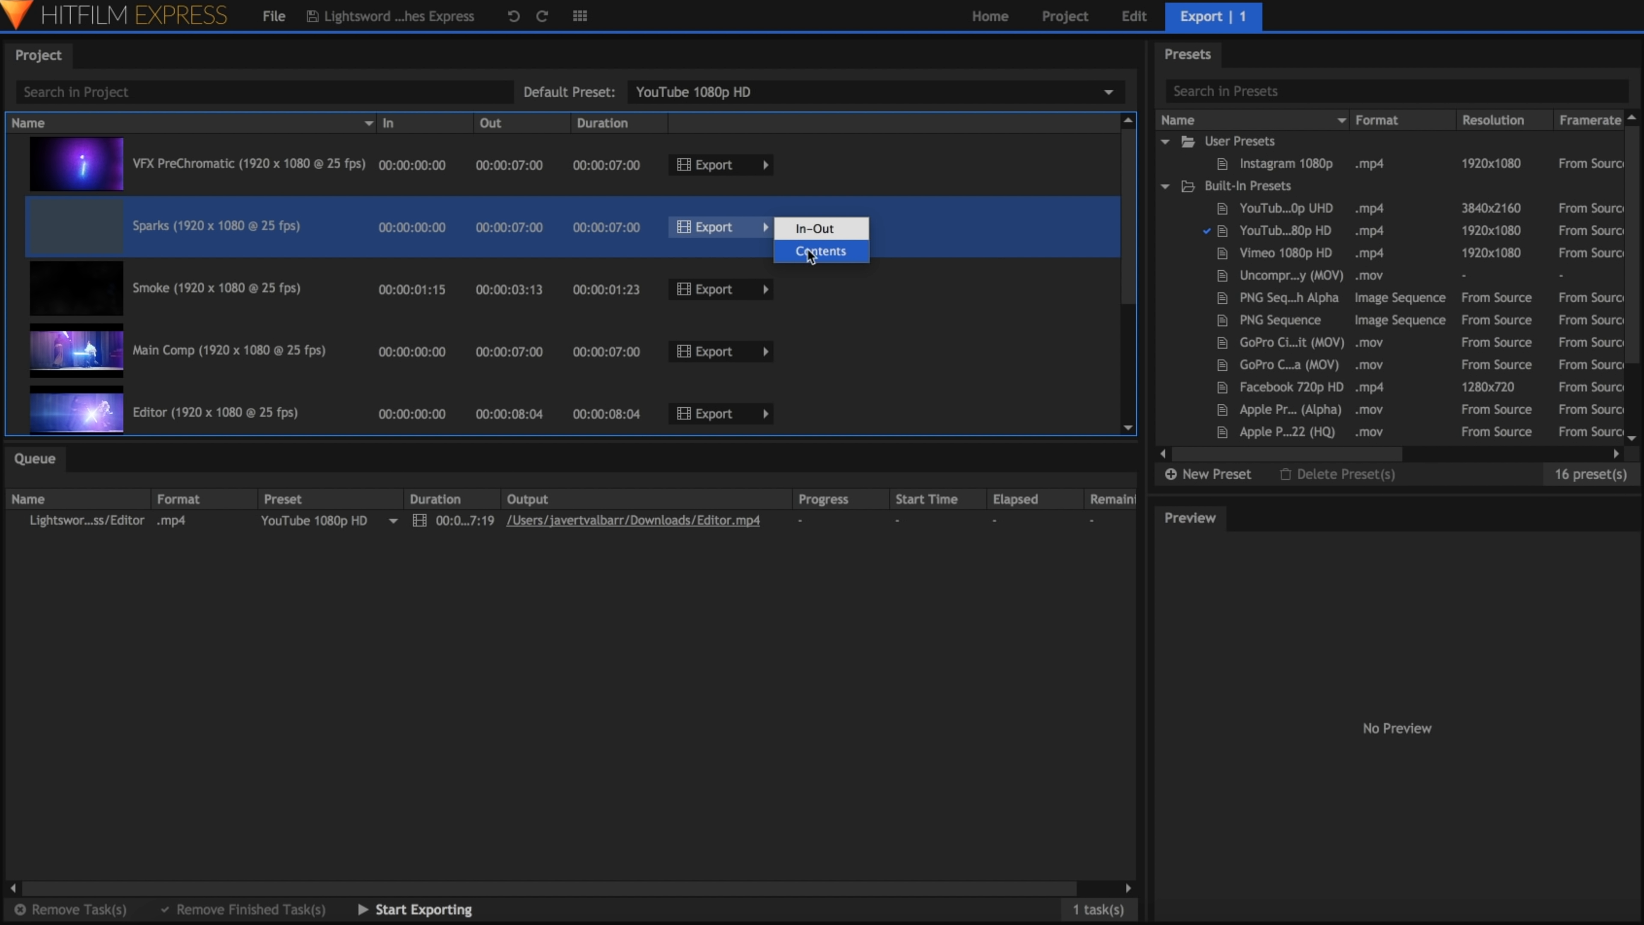
{"action": "left_click", "coordinate": [838, 252]}
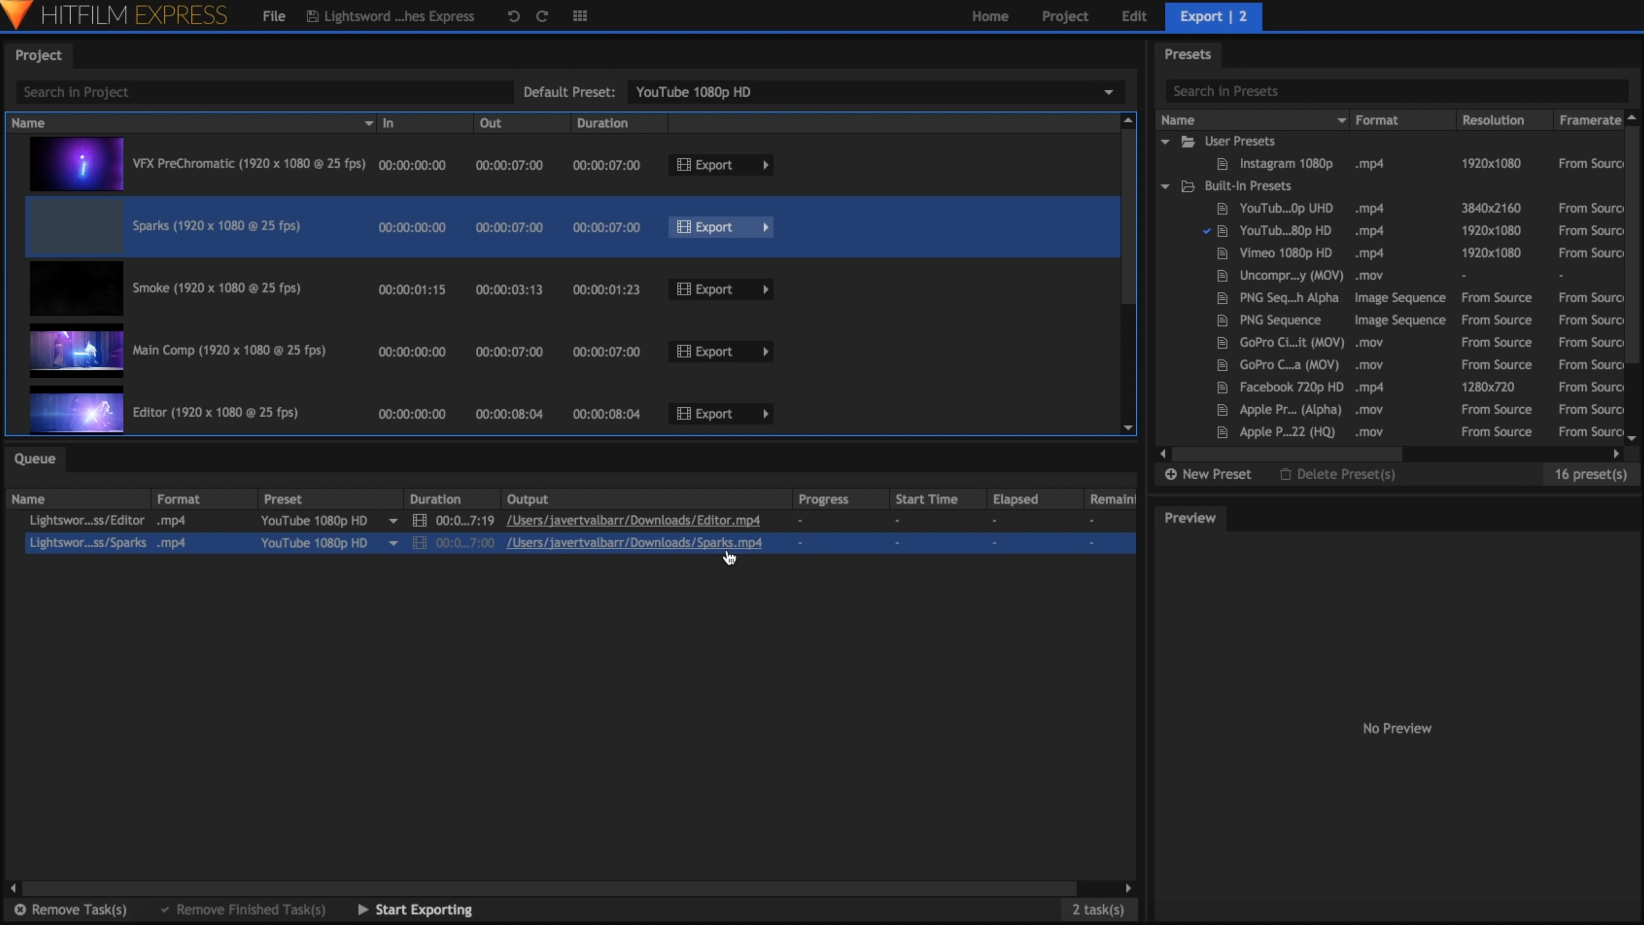
{"action": "left_click", "coordinate": [729, 582]}
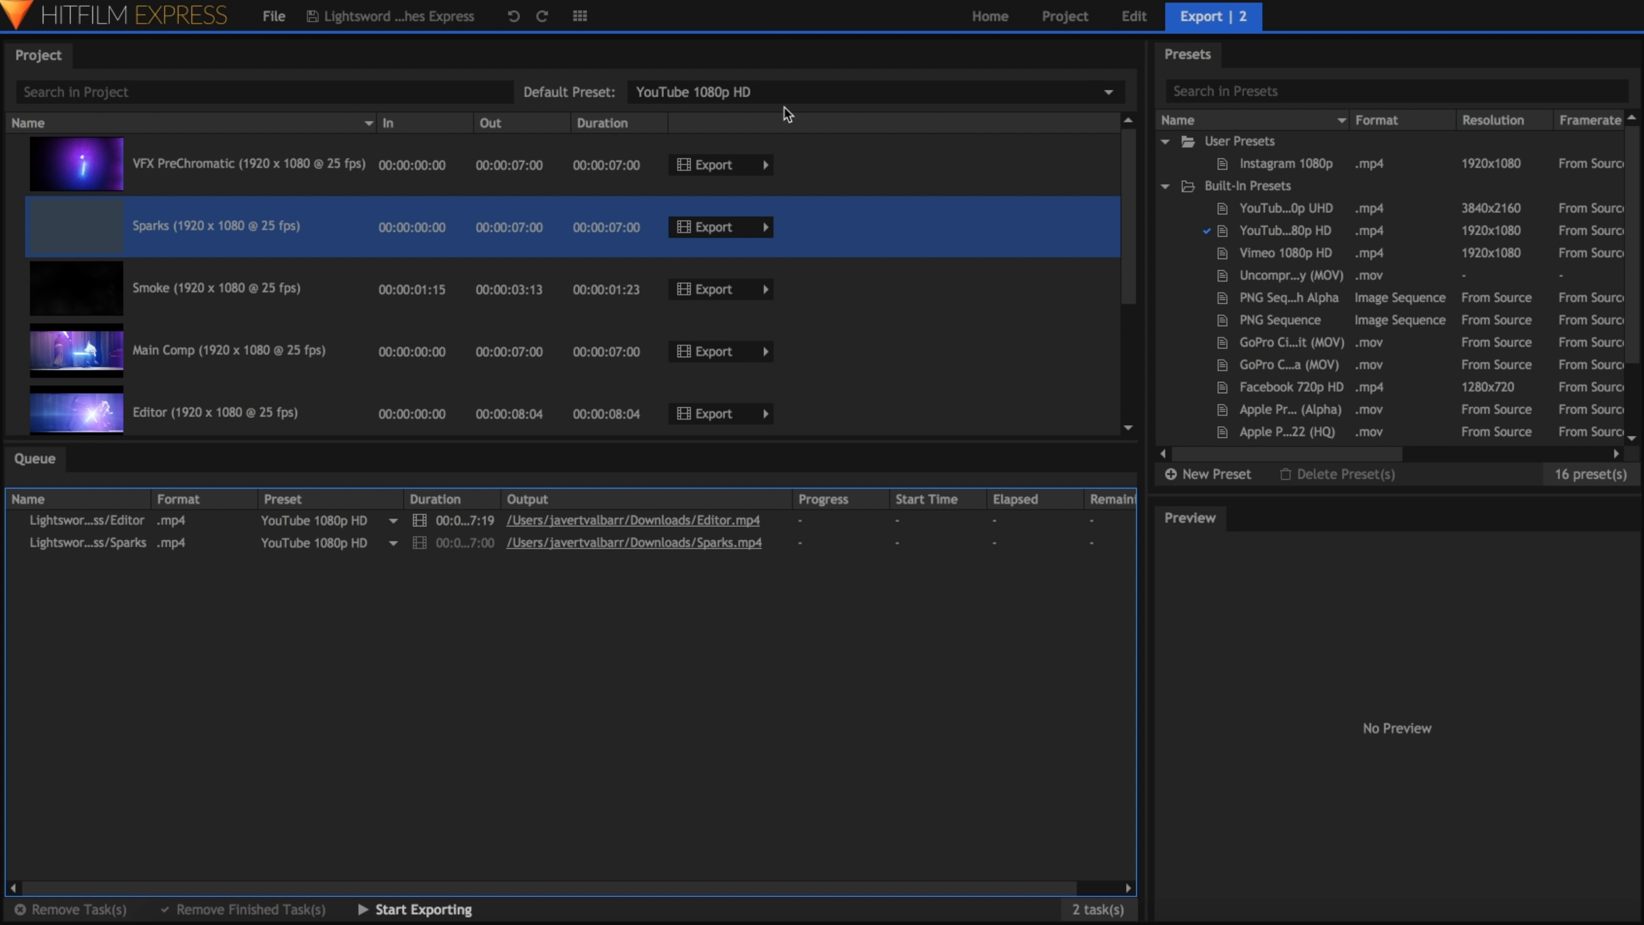
Step: Try Uncompressed Audio Only (MOV) as the default preset, and return the default to YouTube 1080p HD
{"action": "left_click", "coordinate": [789, 91]}
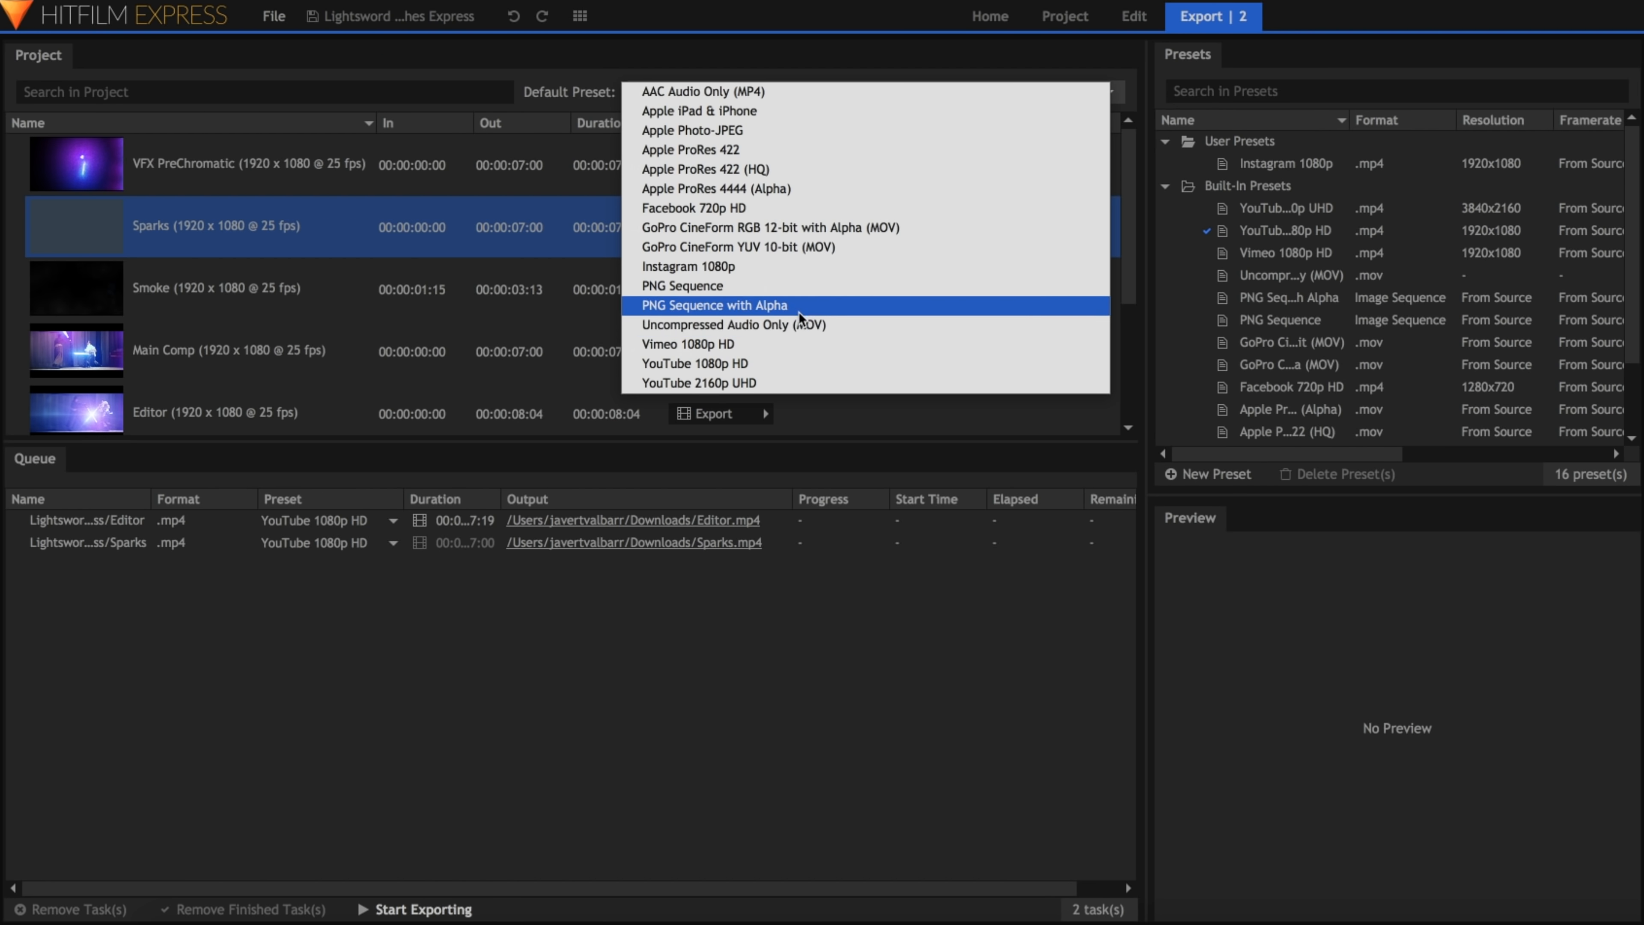
{"action": "left_click", "coordinate": [797, 361]}
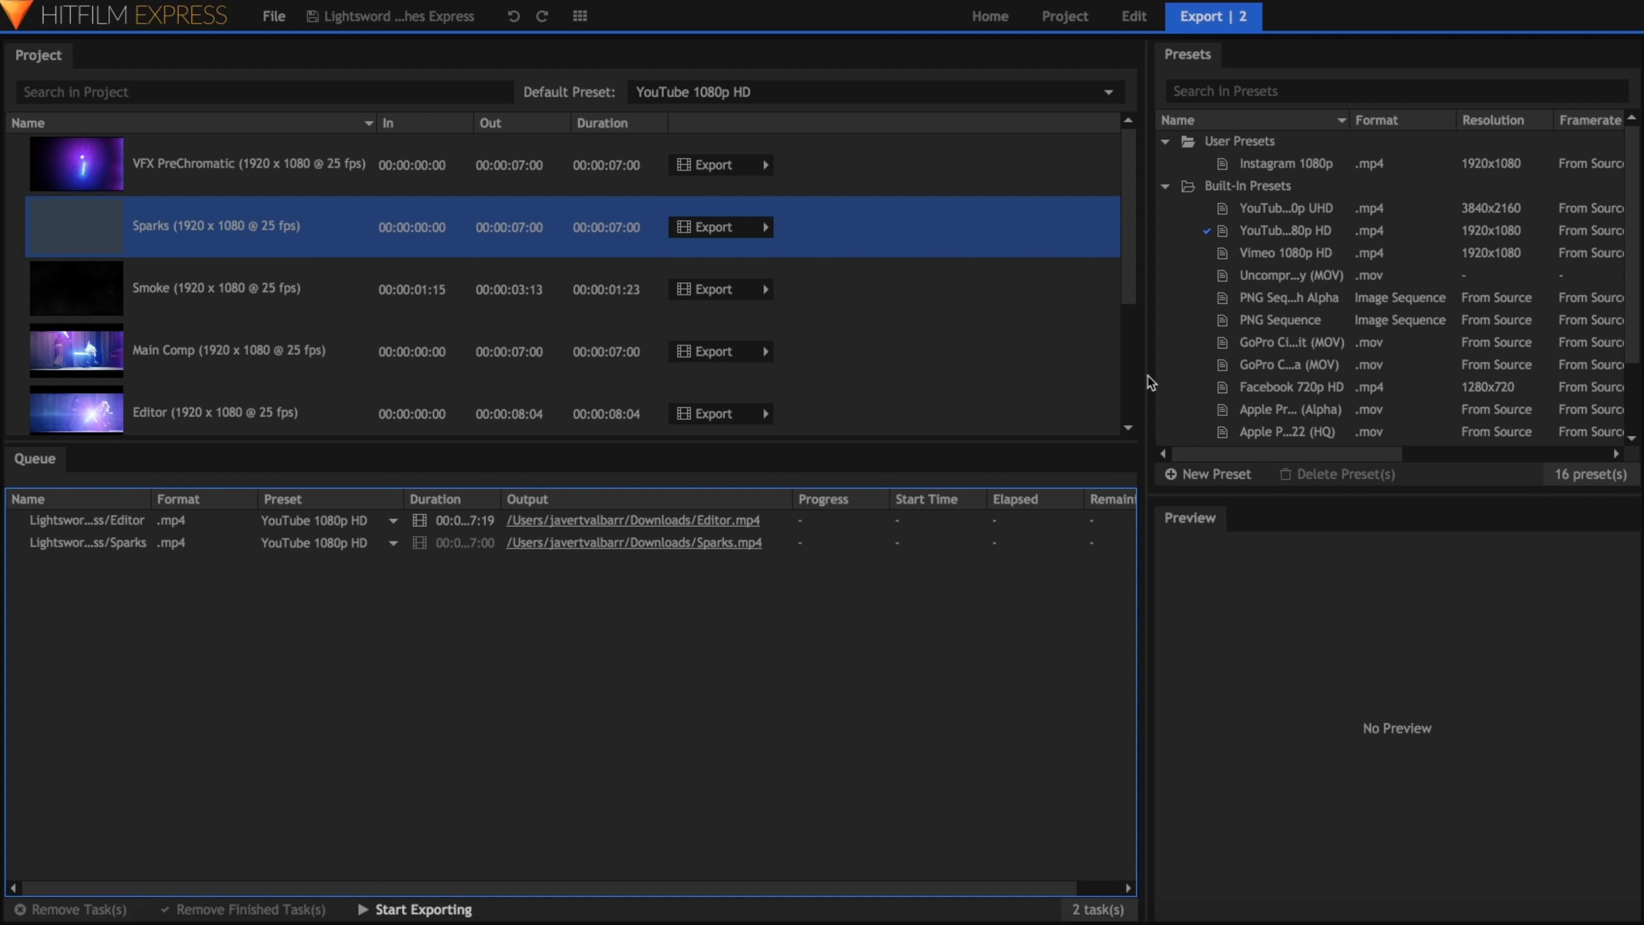
{"action": "left_click", "coordinate": [1285, 280]}
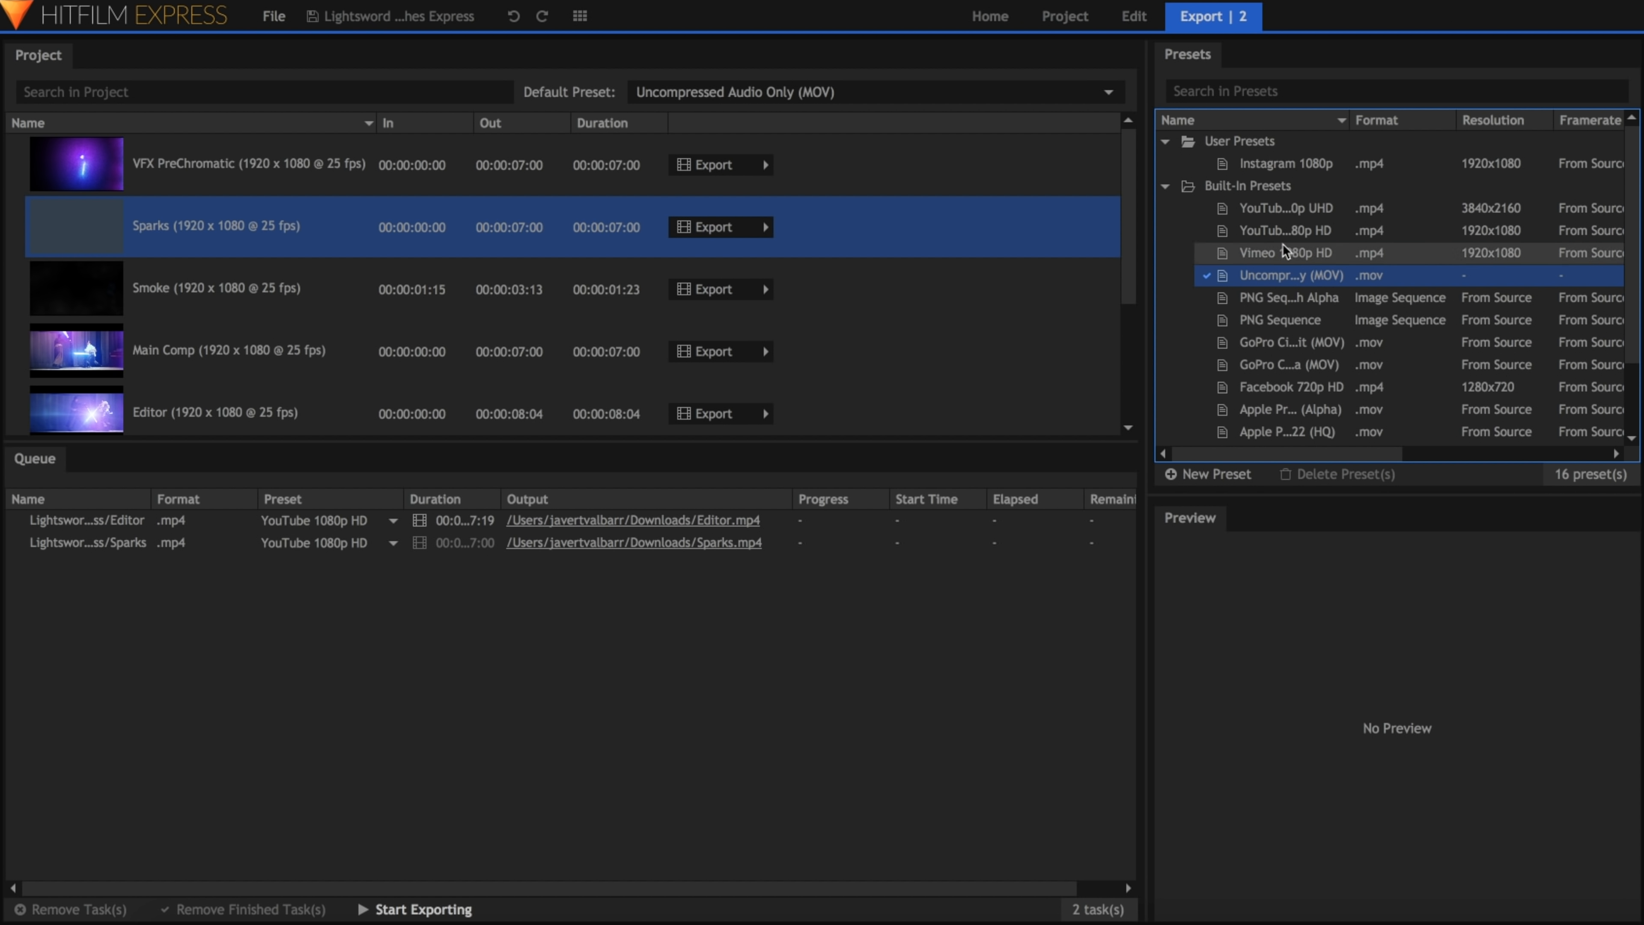
{"action": "left_click", "coordinate": [1279, 211]}
{"action": "left_click", "coordinate": [1293, 236]}
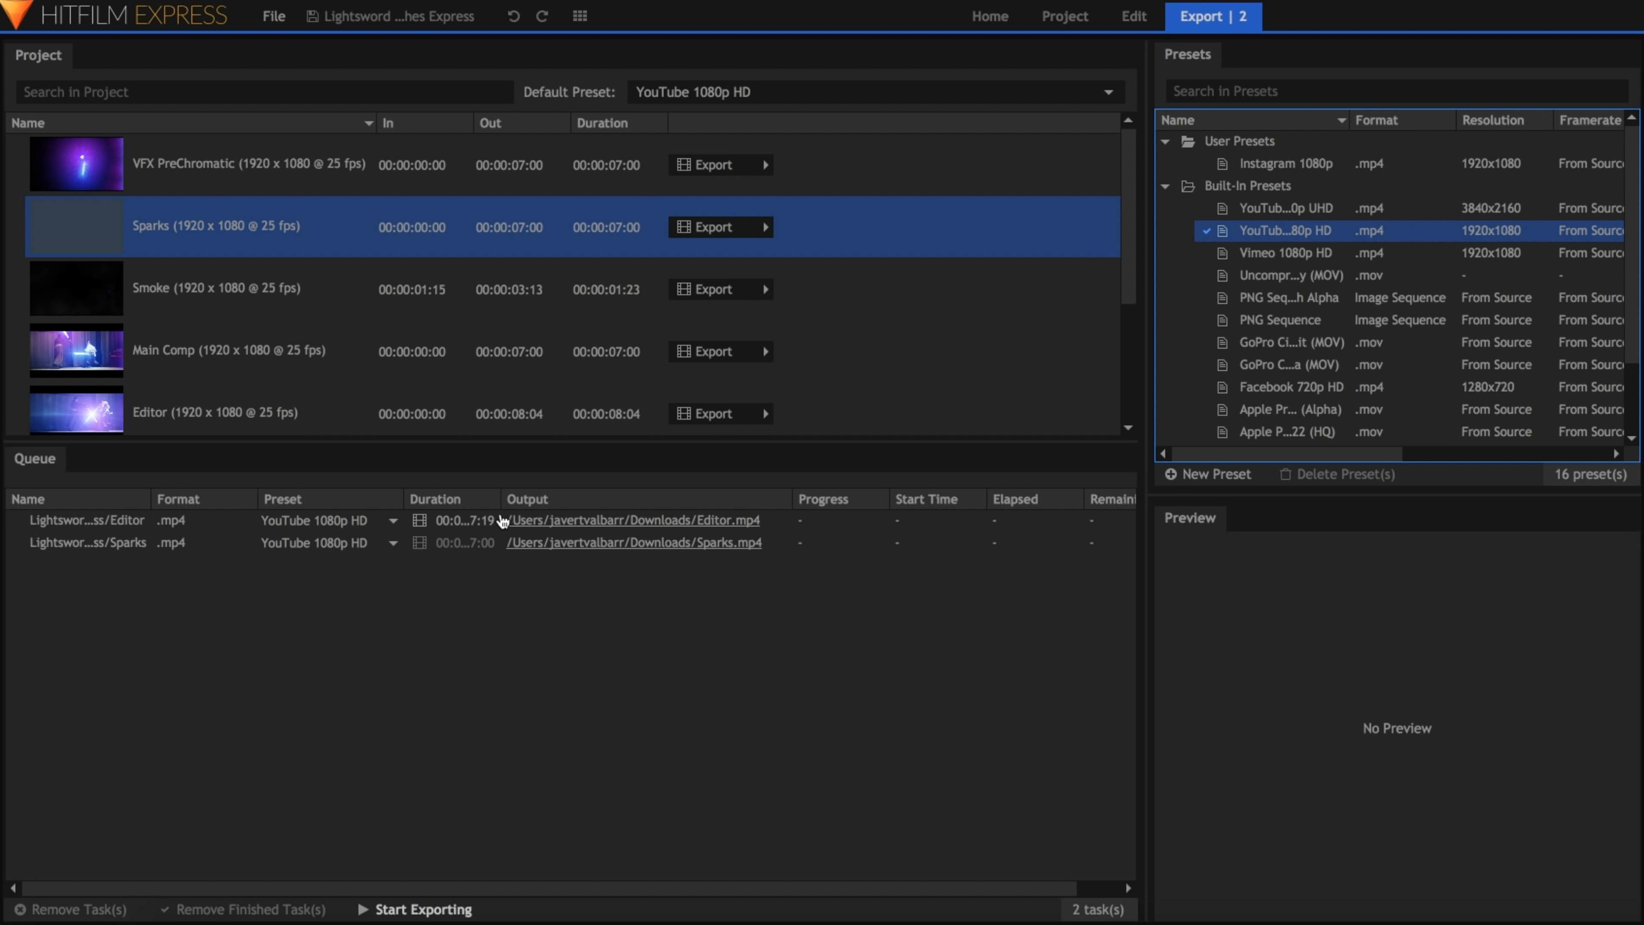
Step: Set the queued Sparks task's preset to Apple ProRes 422 (HQ) and widen the queue's Duration column
{"action": "left_click", "coordinate": [367, 544]}
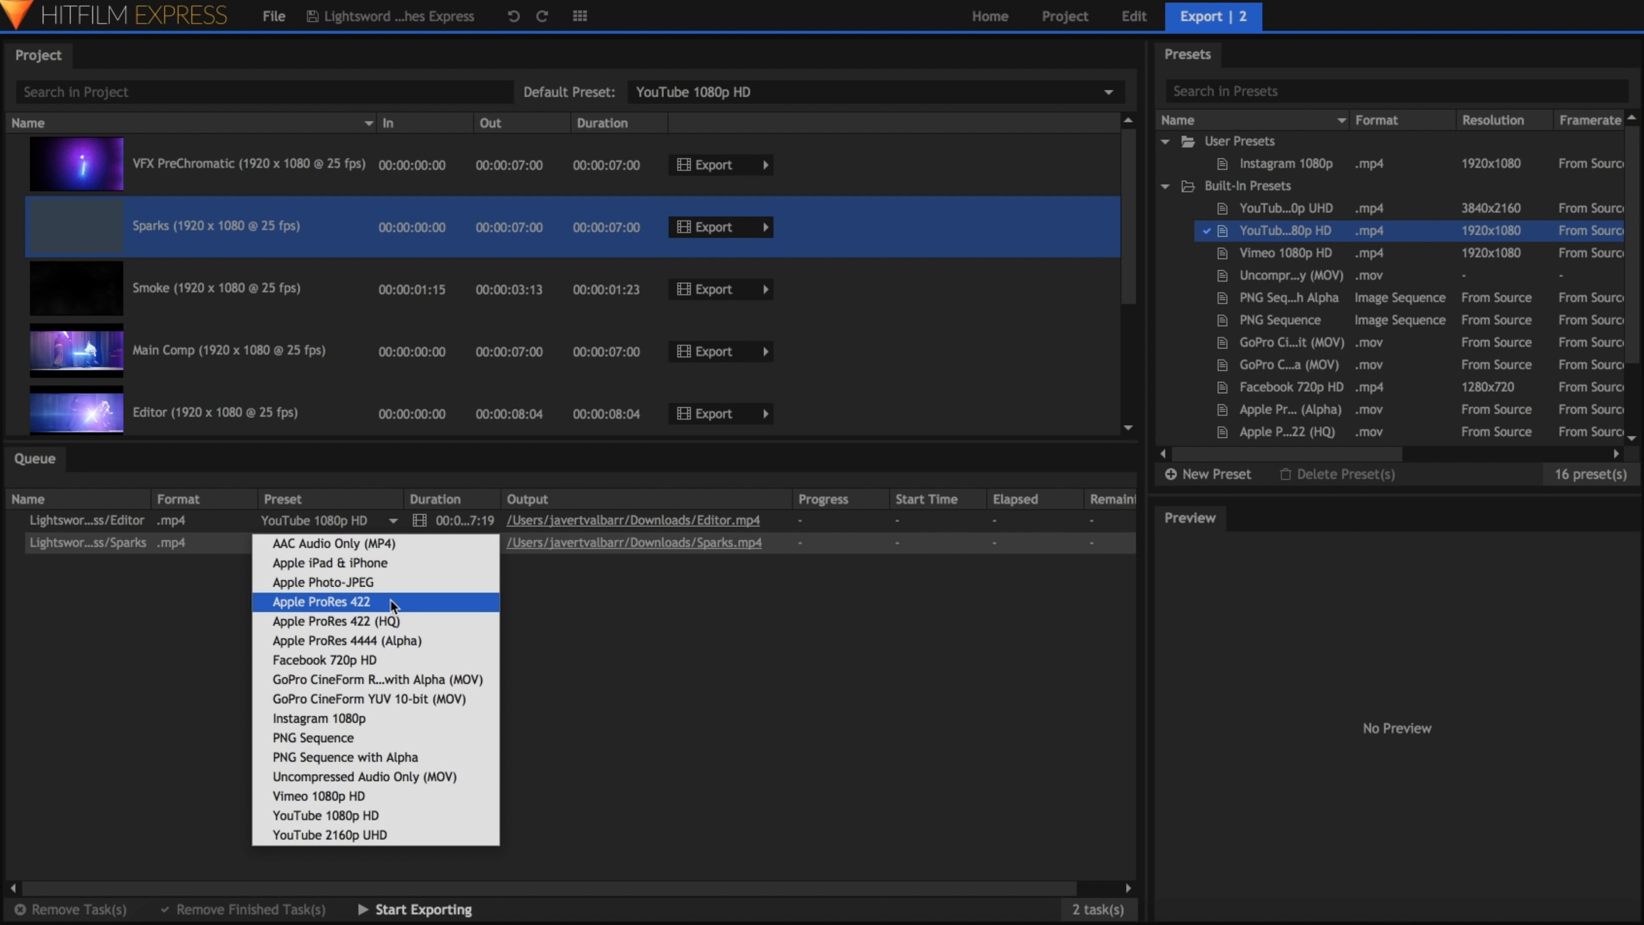
{"action": "left_click", "coordinate": [421, 622]}
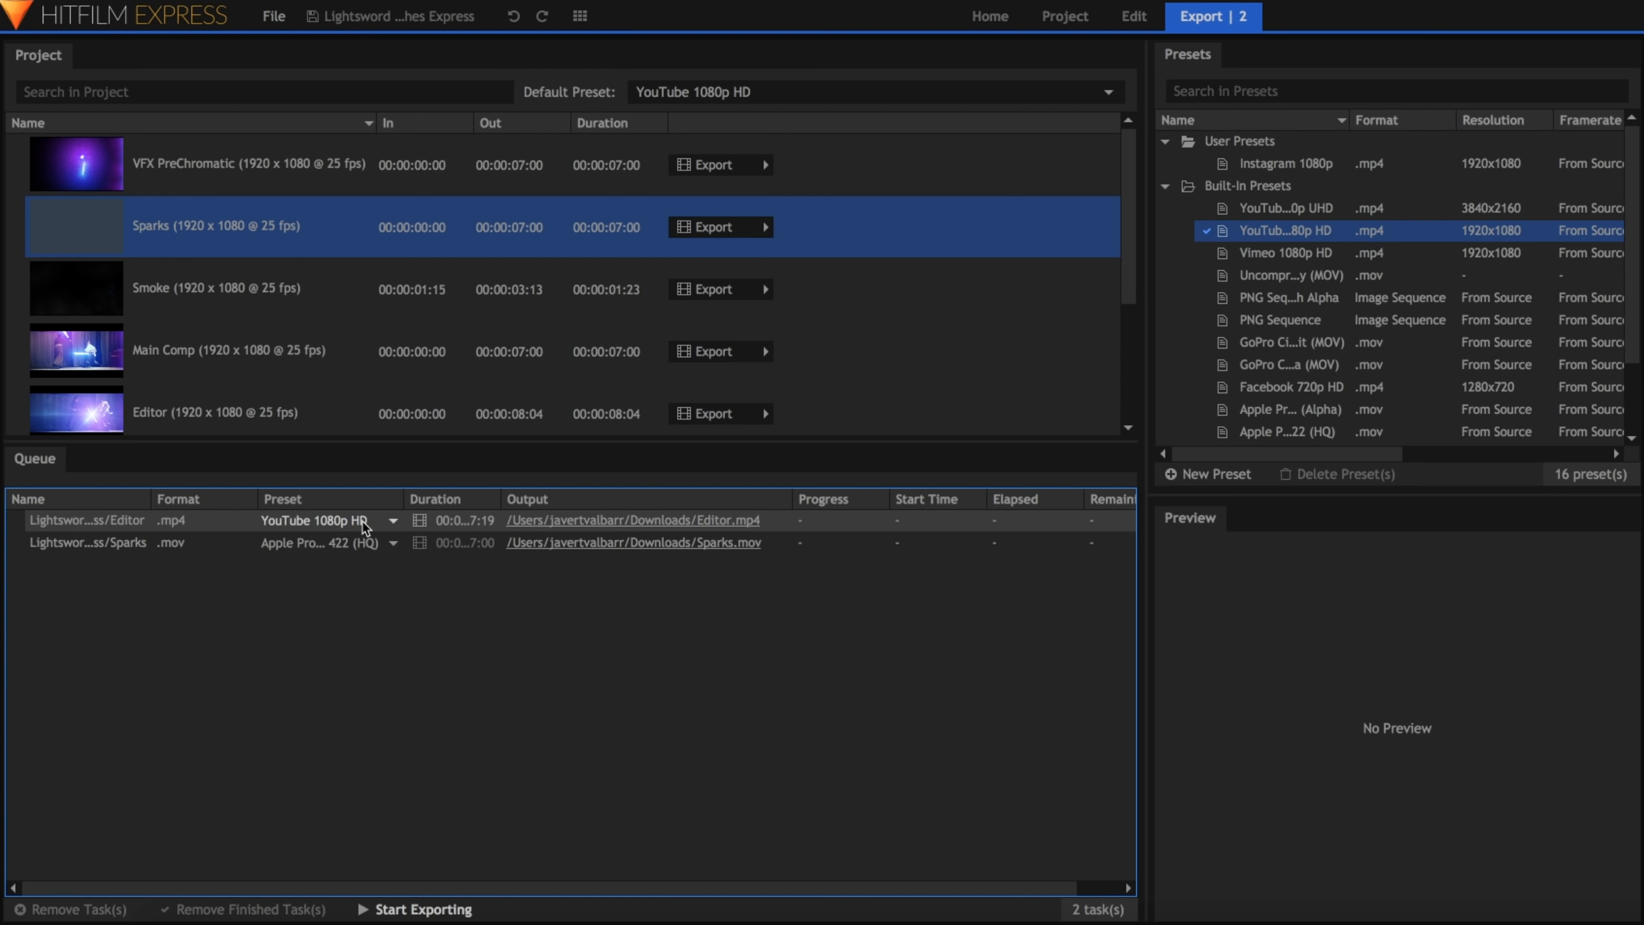
{"action": "mouse_move", "coordinate": [502, 502]}
{"action": "left_mouse_down"}
{"action": "mouse_move", "coordinate": [549, 501]}
{"action": "mouse_move", "coordinate": [519, 507]}
{"action": "left_mouse_up"}
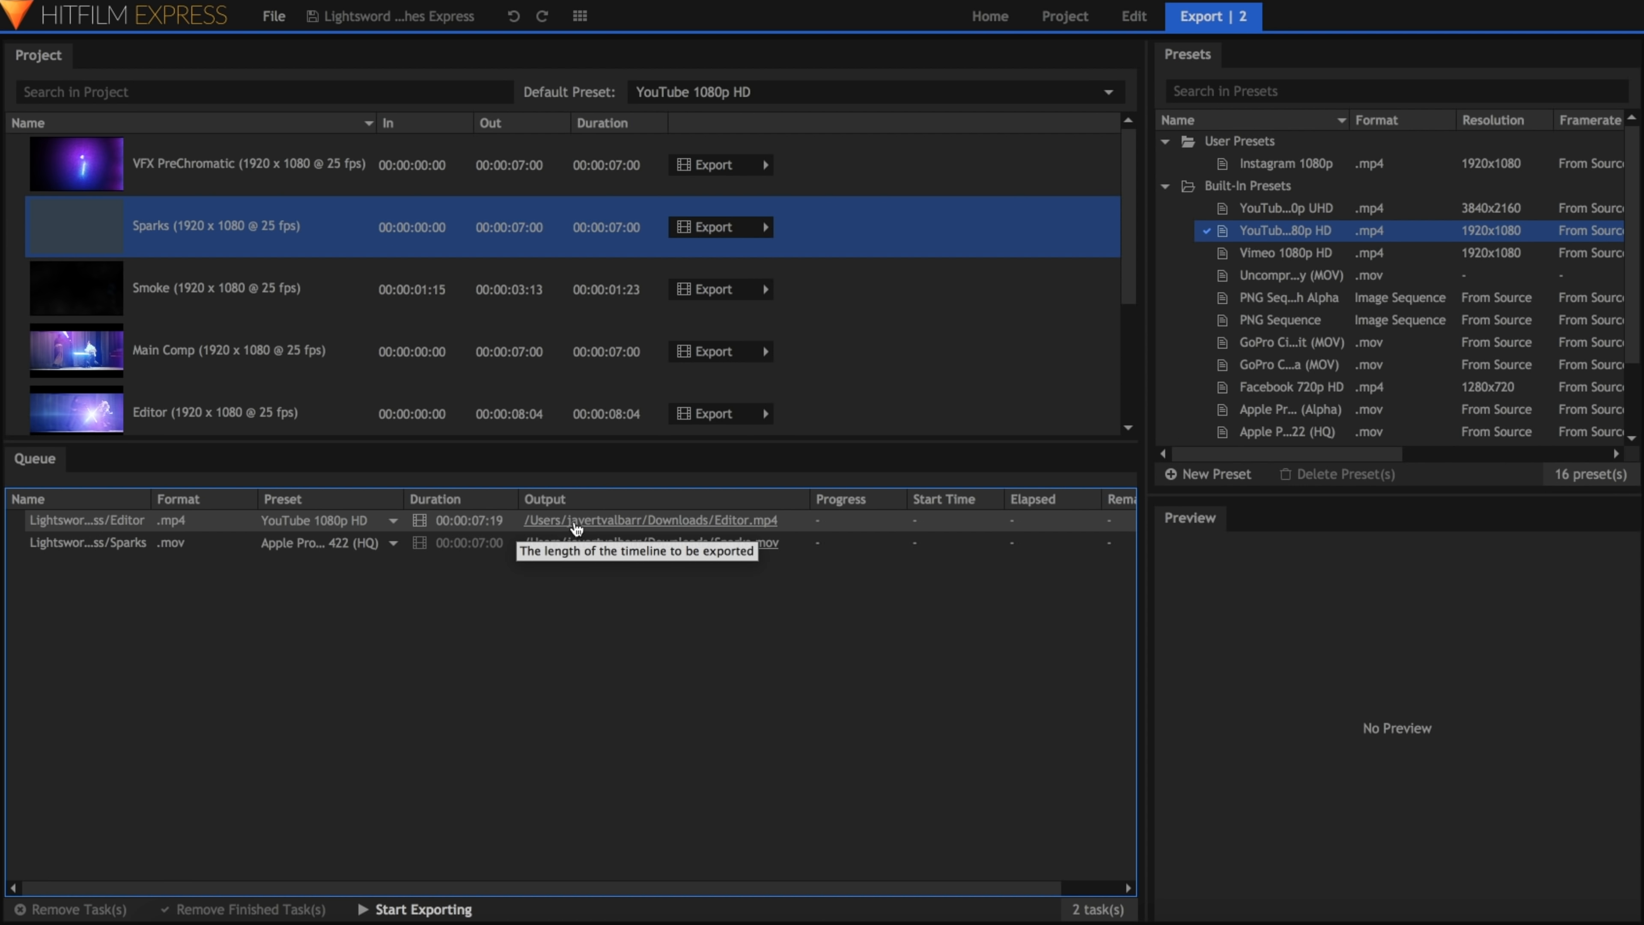
Step: Set the Editor task's output file name to Main Comp and its destination to the HitFilm Work folder
{"action": "left_click", "coordinate": [701, 522]}
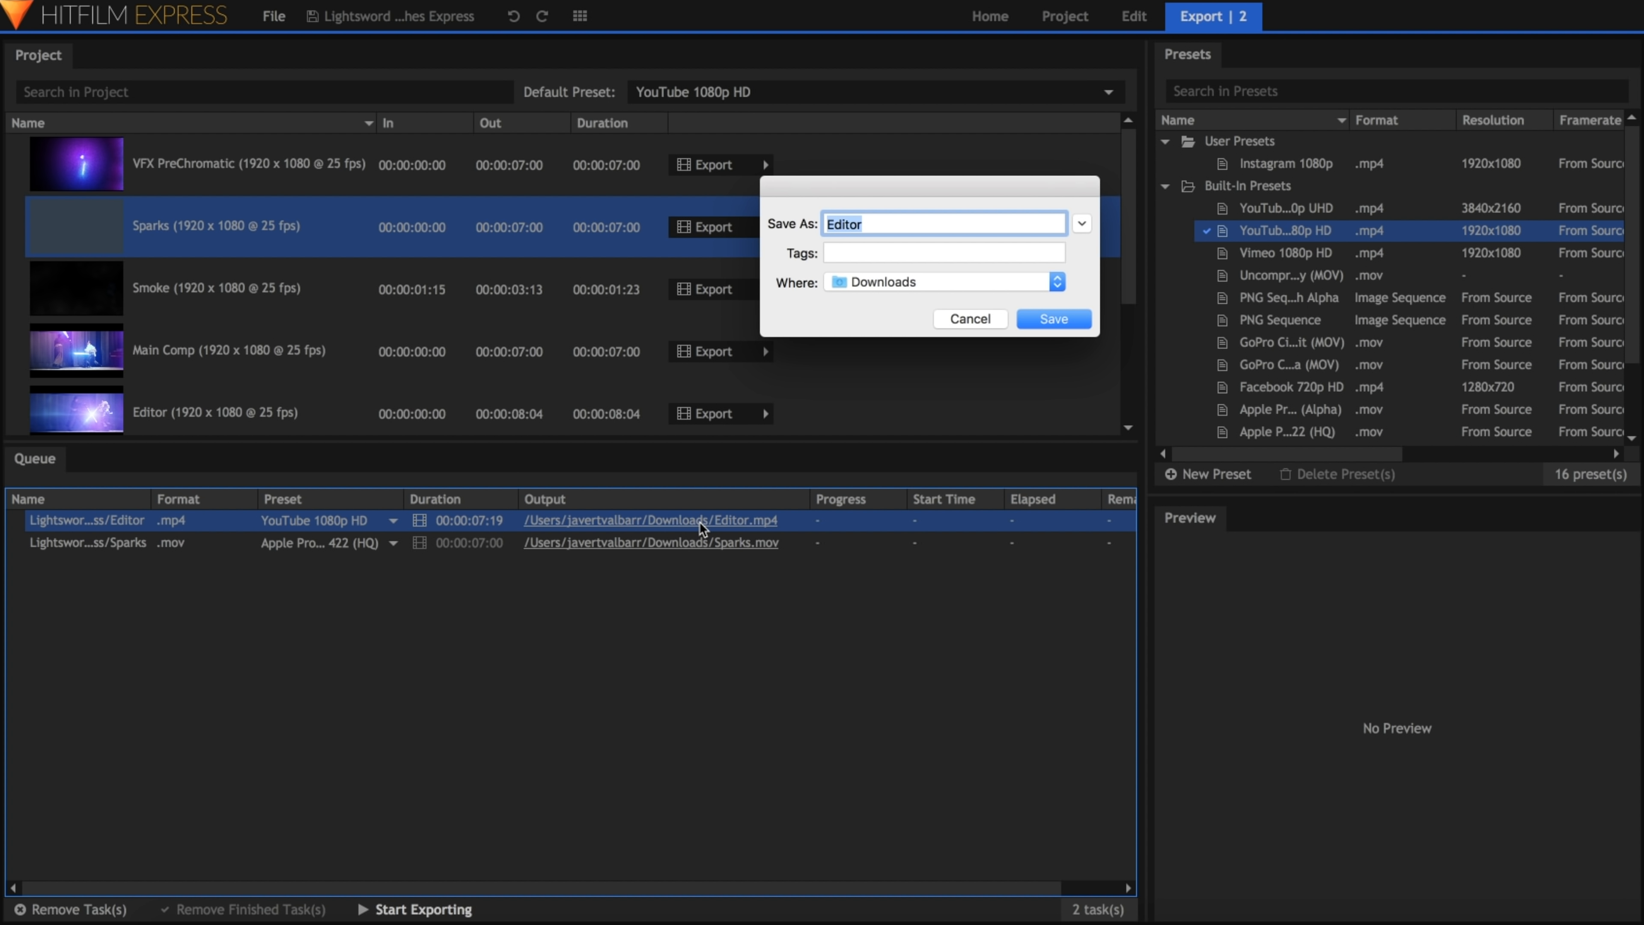
{"action": "type", "text": "Main Comp"}
{"action": "left_click", "coordinate": [937, 283]}
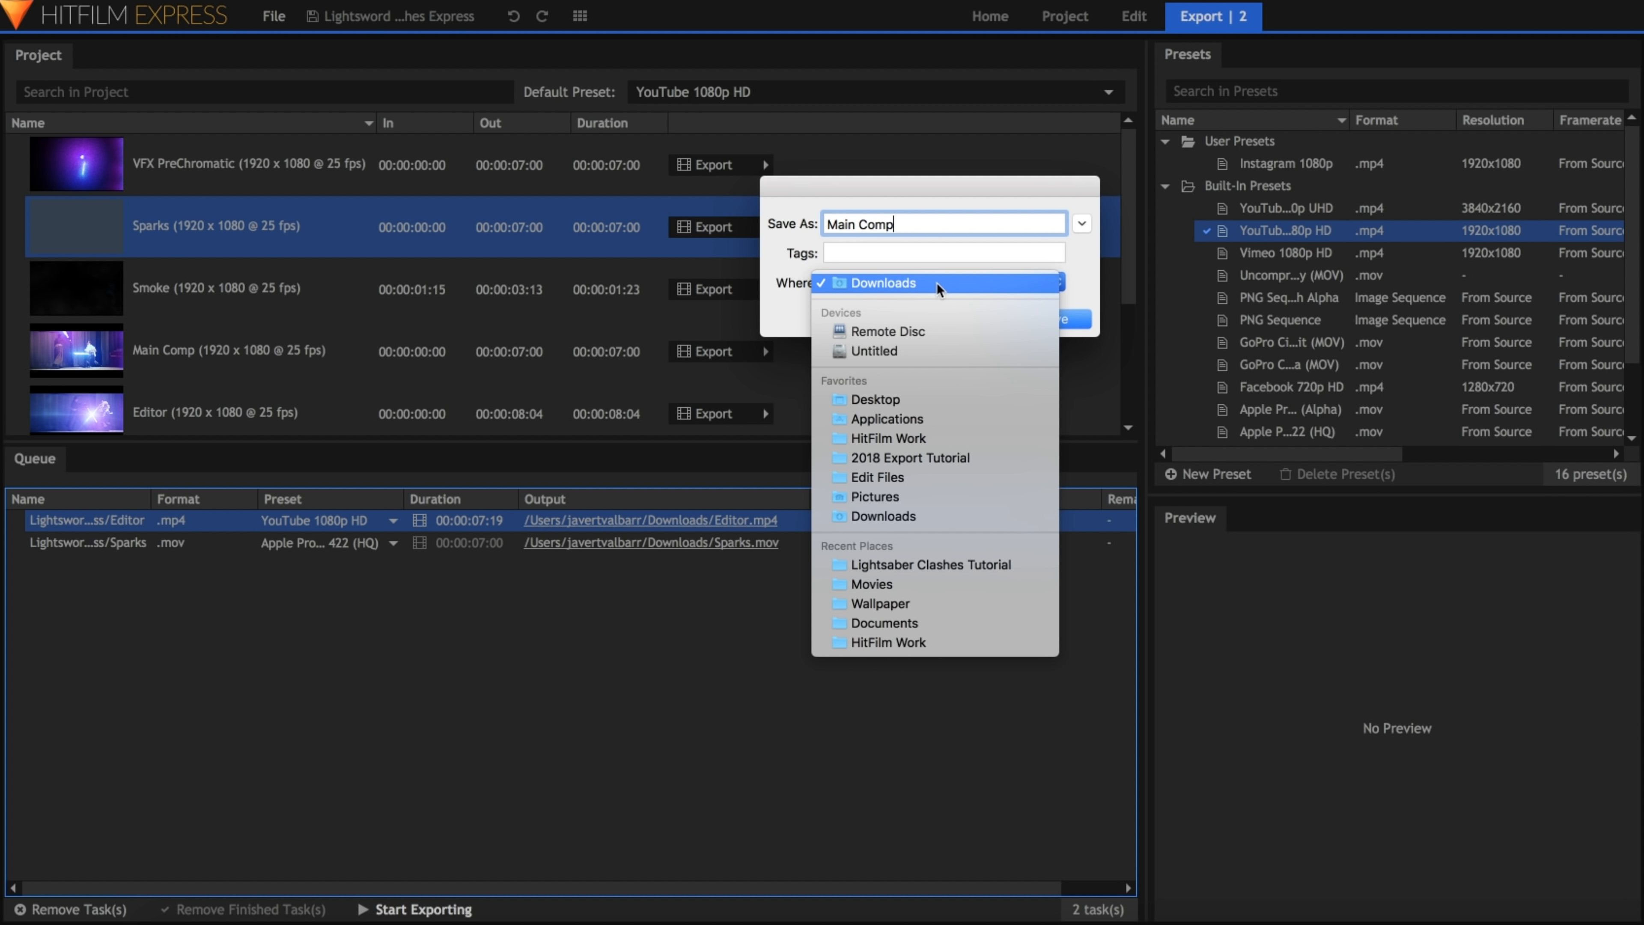
{"action": "scroll", "coordinate": [954, 443], "scroll_direction": "down", "scroll_amount": 1}
{"action": "left_click", "coordinate": [954, 443]}
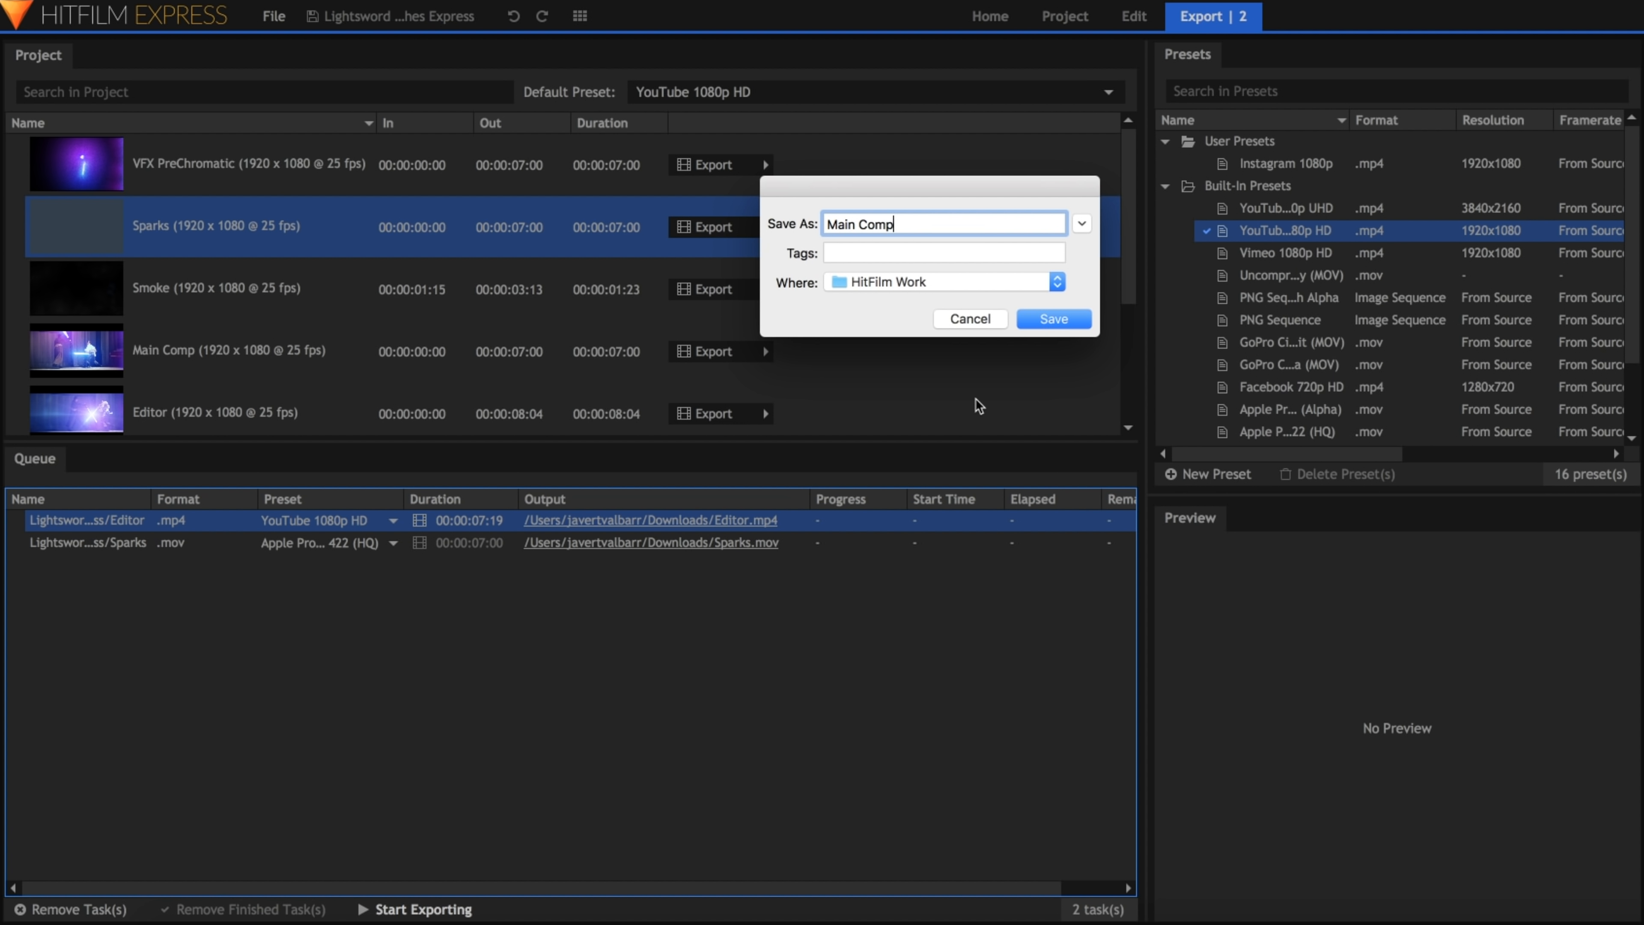
{"action": "left_click", "coordinate": [1044, 322]}
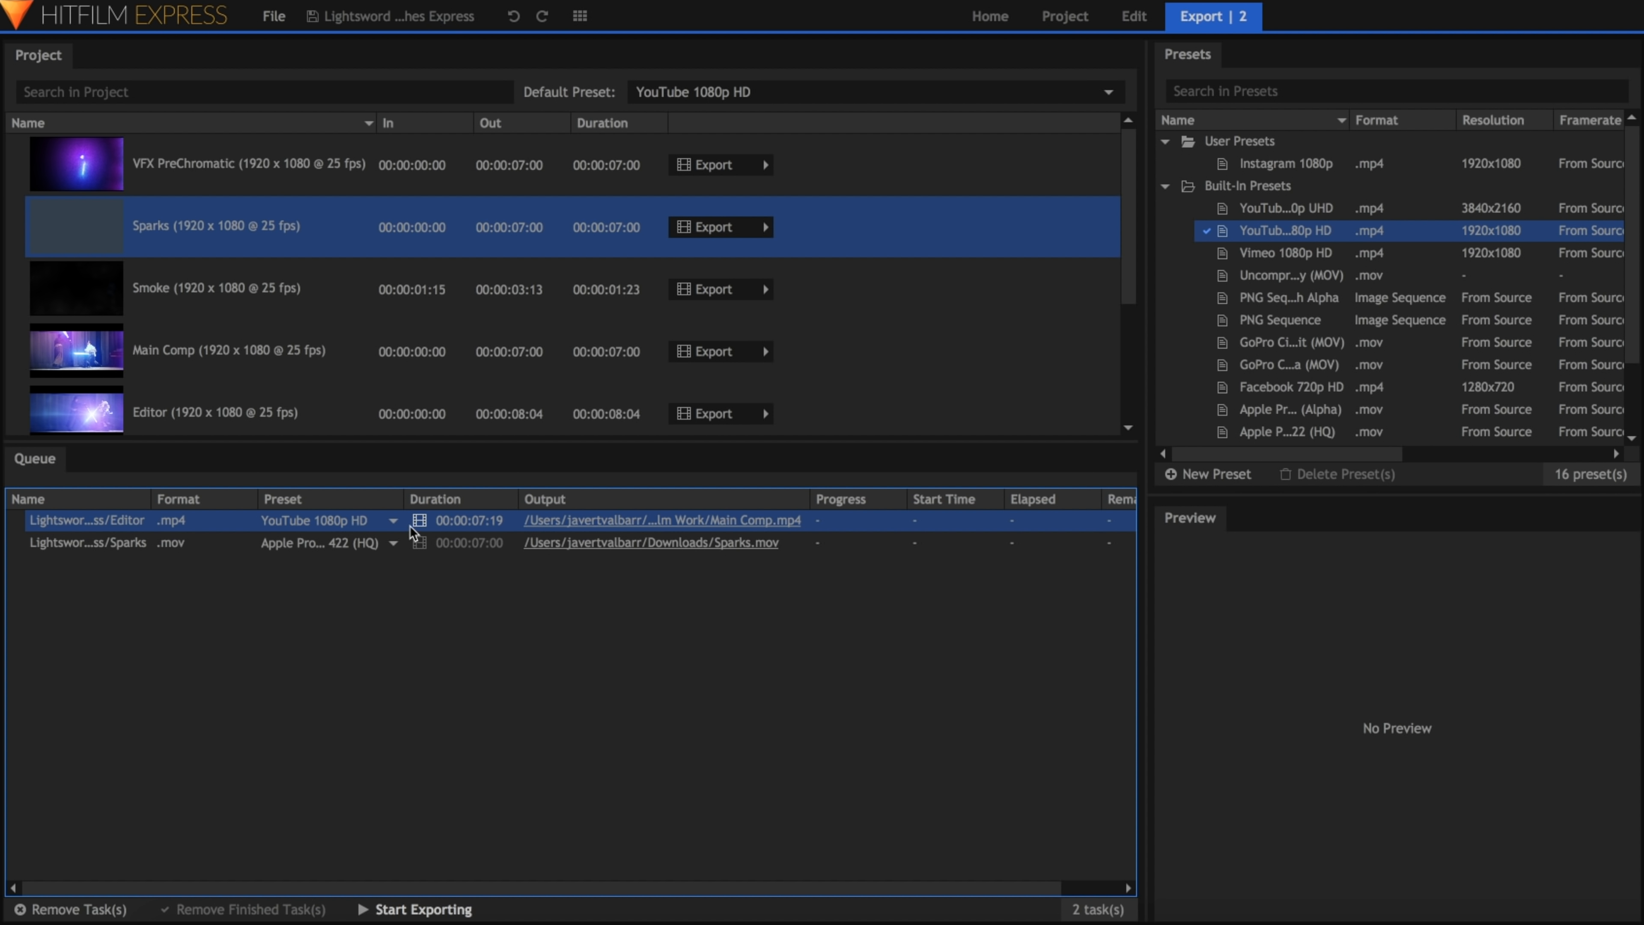
Step: Toggle the Editor task's export range back and forth, leaving it at its original setting
{"action": "left_click", "coordinate": [421, 526]}
{"action": "left_click", "coordinate": [421, 525]}
{"action": "left_click", "coordinate": [421, 525]}
{"action": "left_click", "coordinate": [420, 530]}
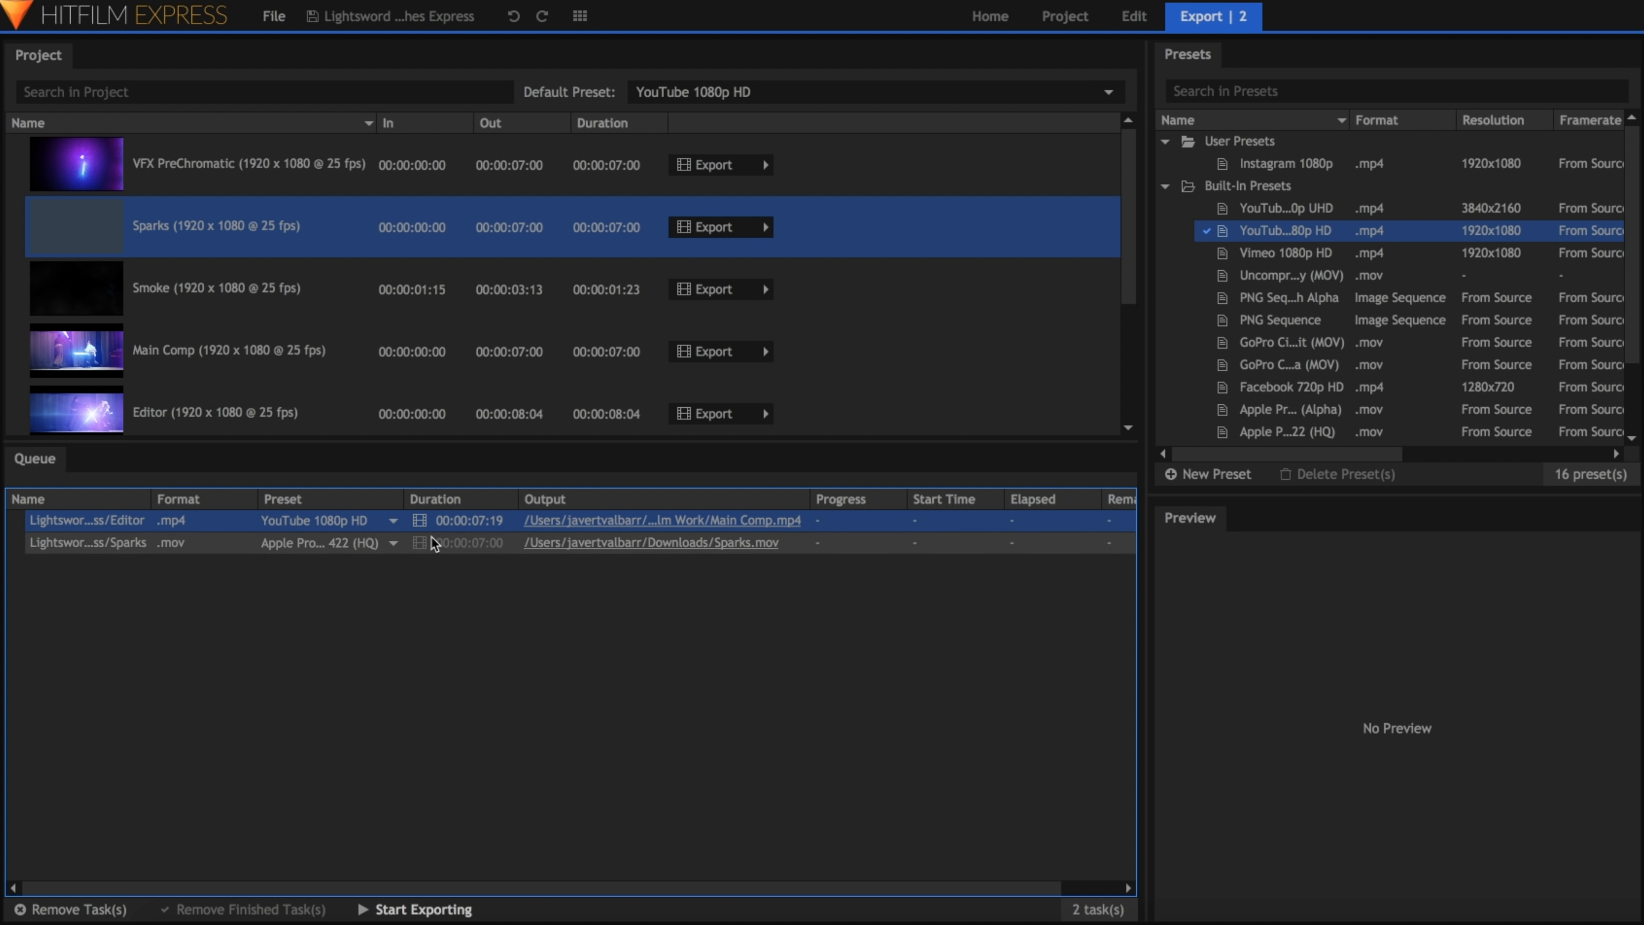
{"action": "left_click", "coordinate": [612, 588]}
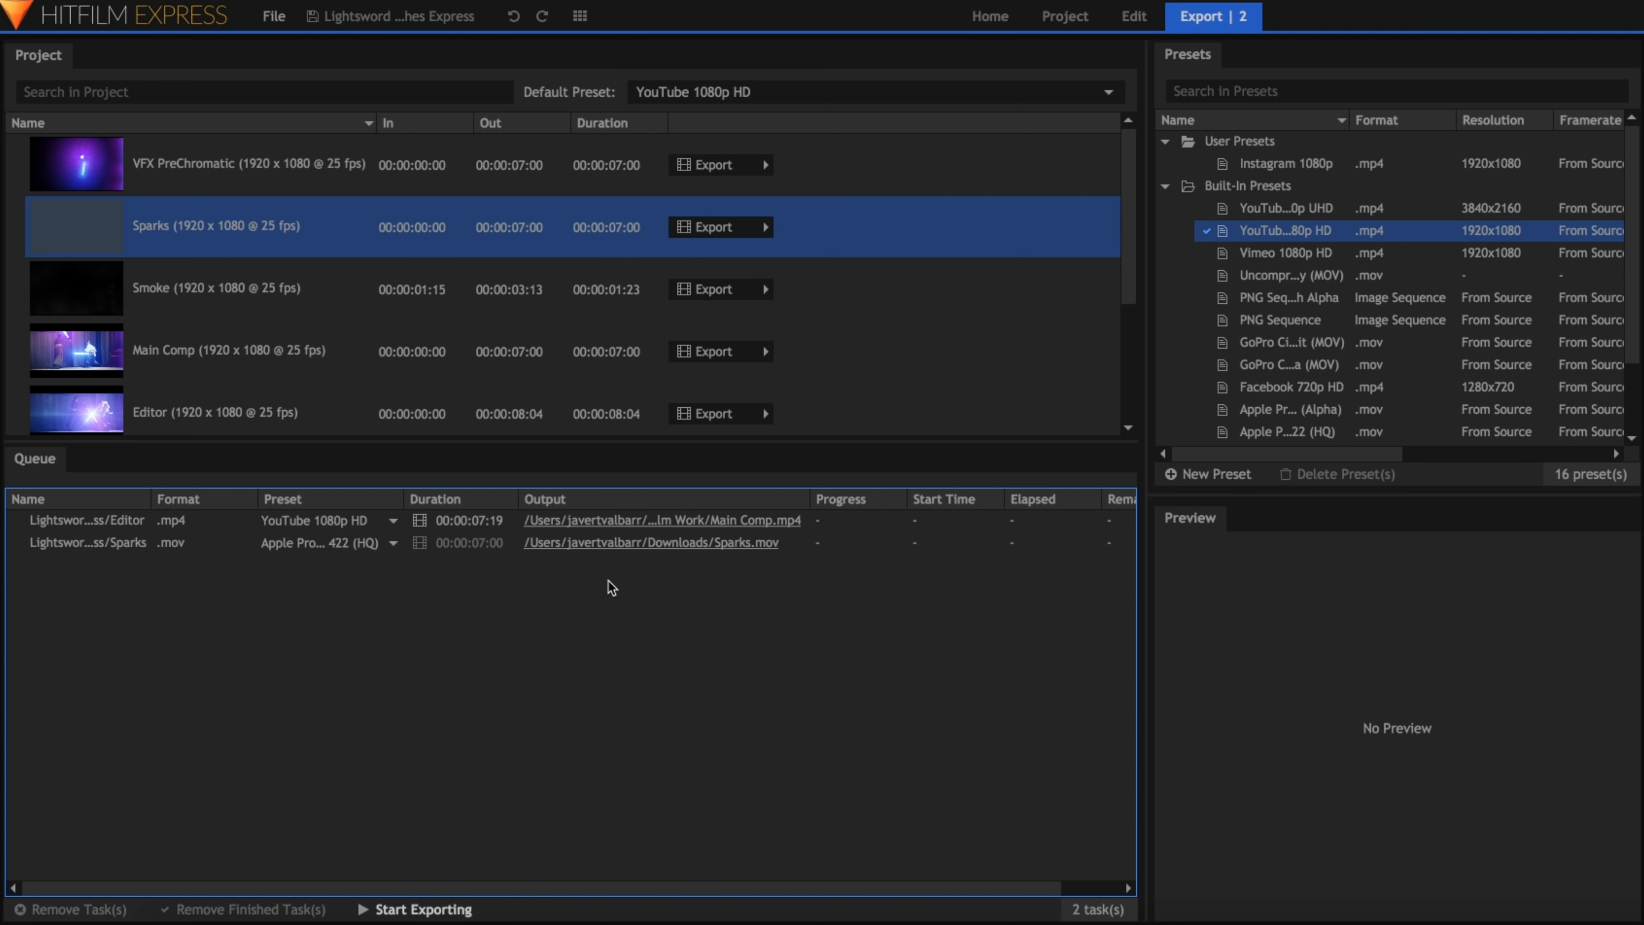
Step: Start exporting the queued tasks and narrow the queue's Elapsed column to show the remaining time
{"action": "left_click", "coordinate": [452, 915]}
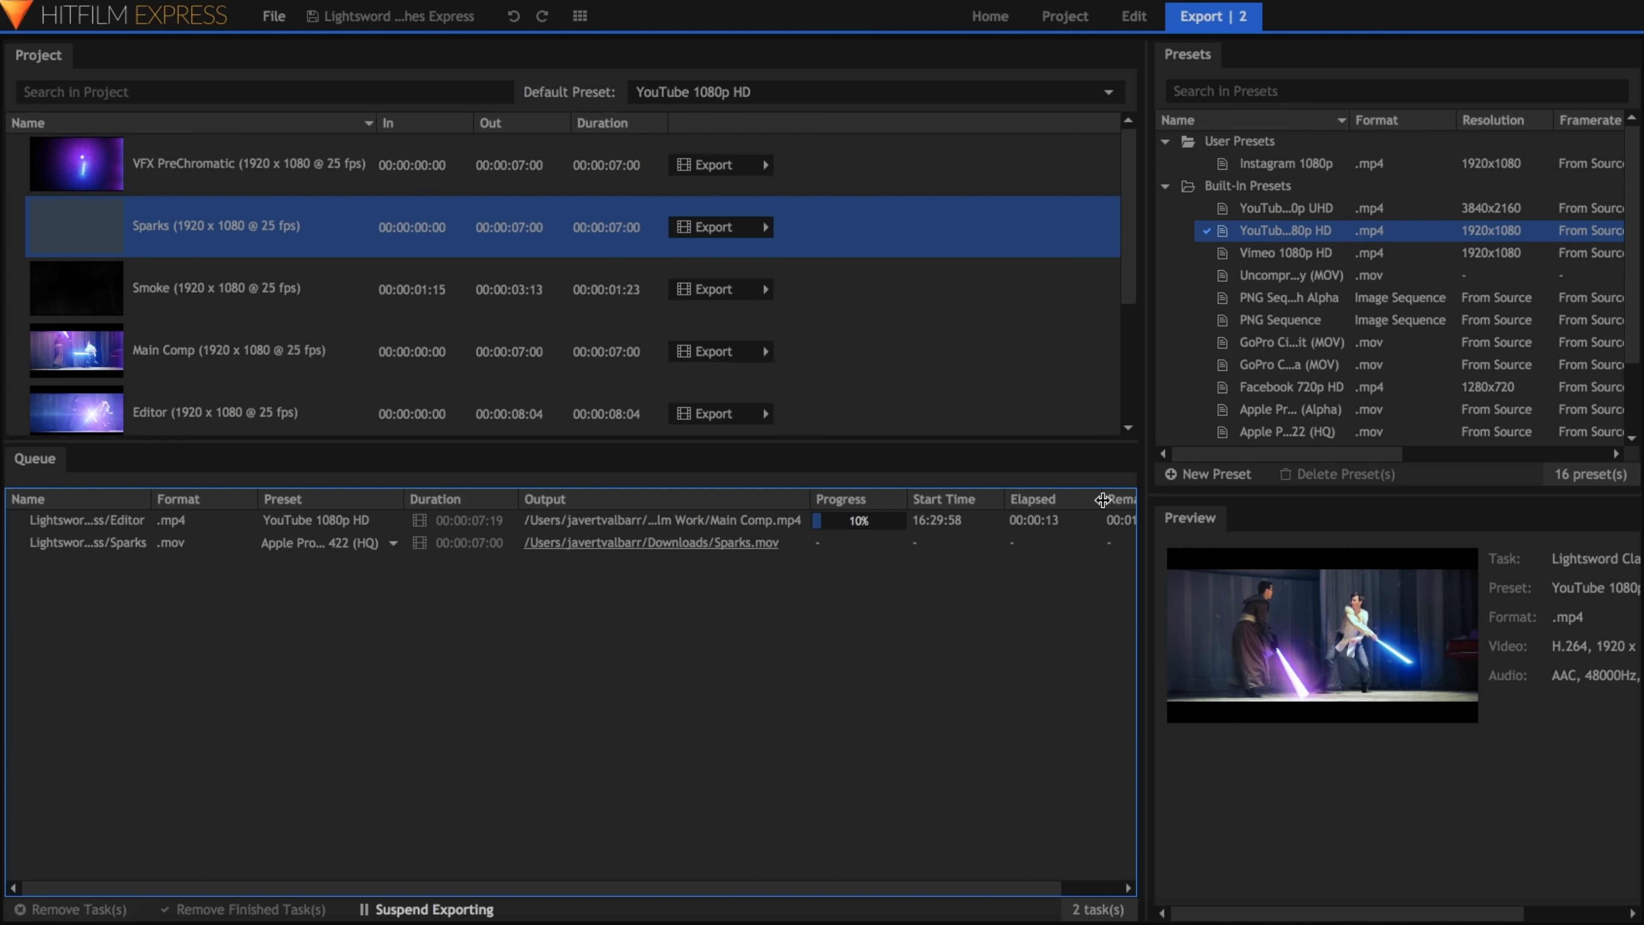
{"action": "left_click_drag", "start_coordinate": [1103, 499], "coordinate": [1073, 499]}
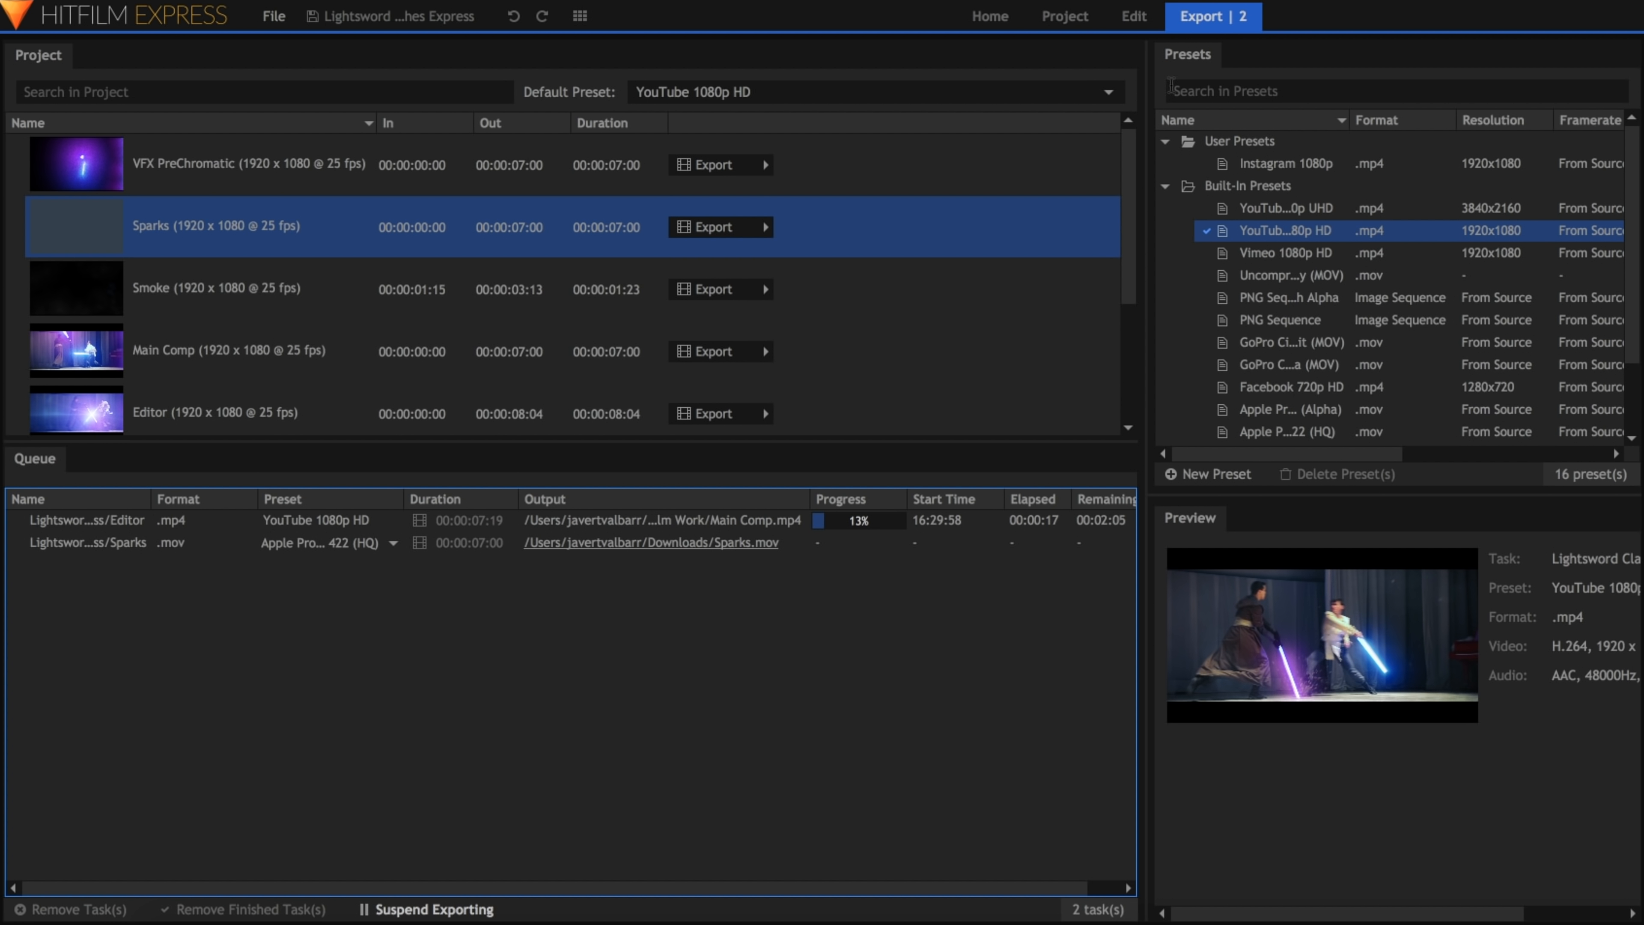
Step: Return to the Edit workspace during the export and move the playhead along the Editor timeline
{"action": "left_click", "coordinate": [1146, 26]}
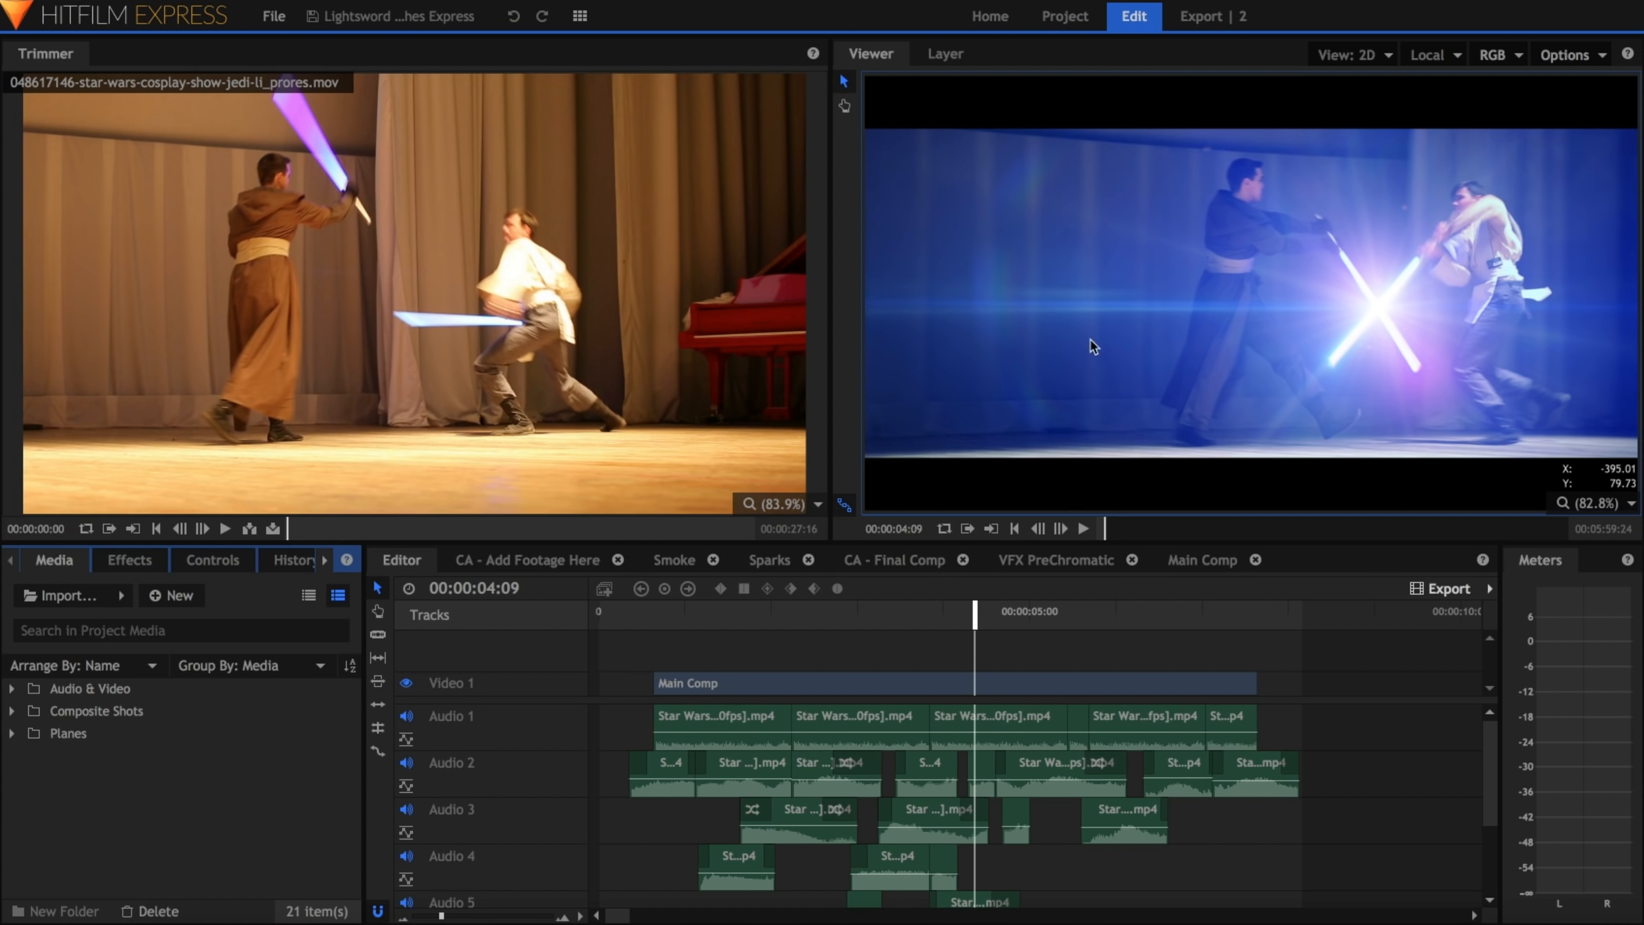
{"action": "left_click", "coordinate": [1028, 614]}
{"action": "left_click", "coordinate": [896, 616]}
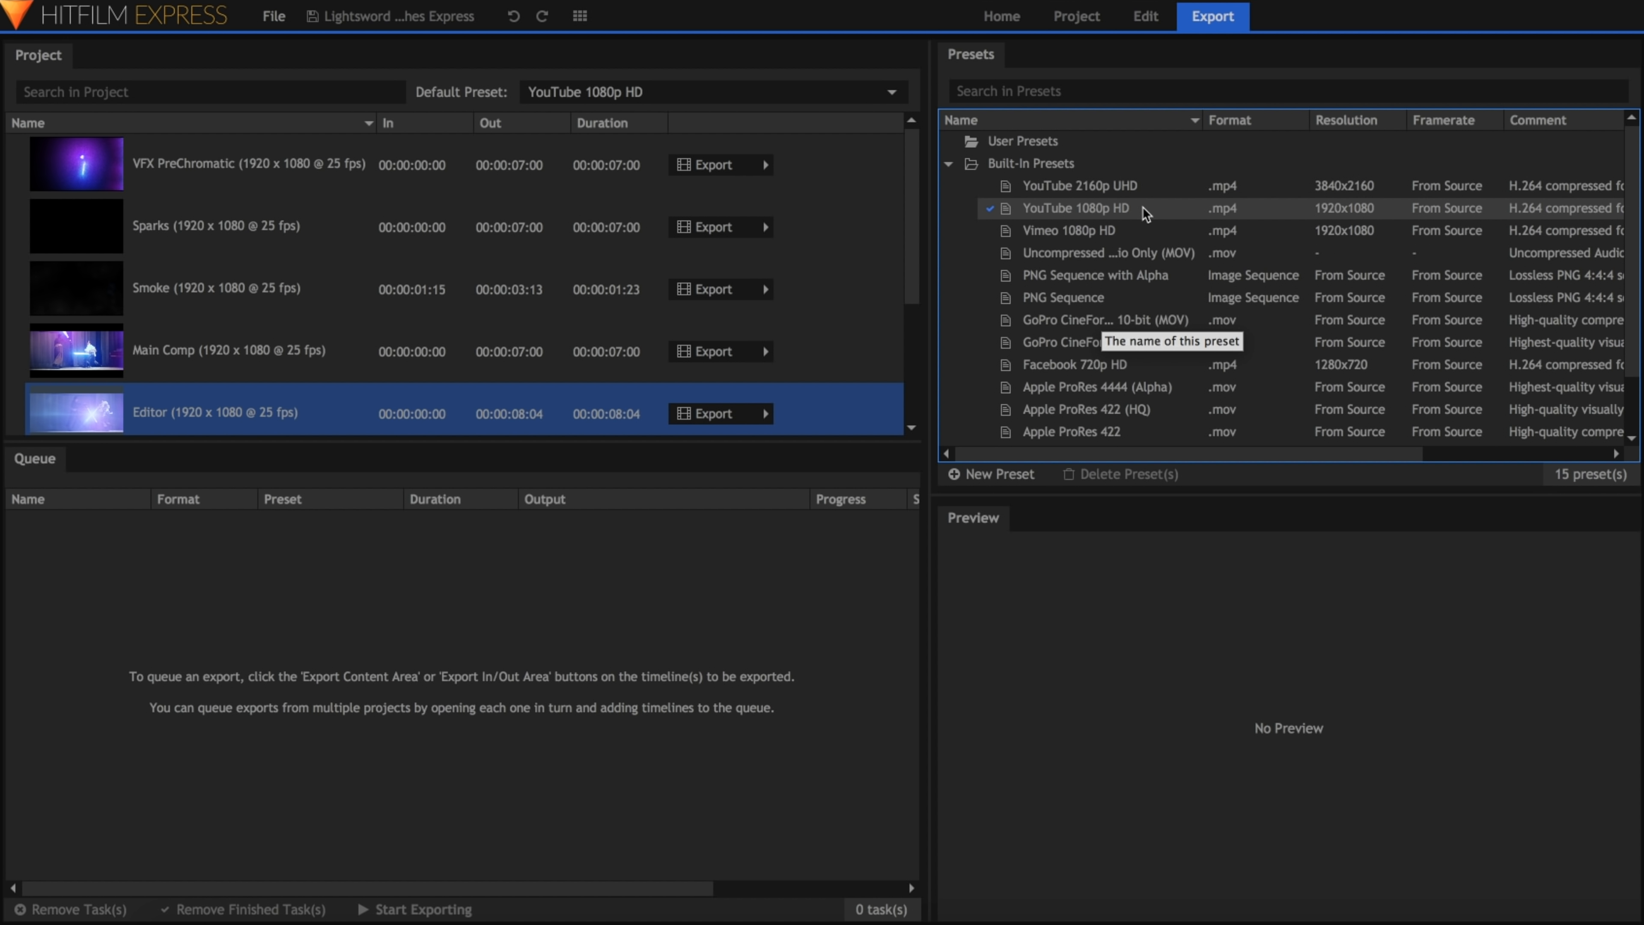
Step: Examine the built-in export presets, including YouTube, Vimeo, Facebook and Apple ProRes, and the formats offered for a new preset
{"action": "left_click", "coordinate": [1146, 258]}
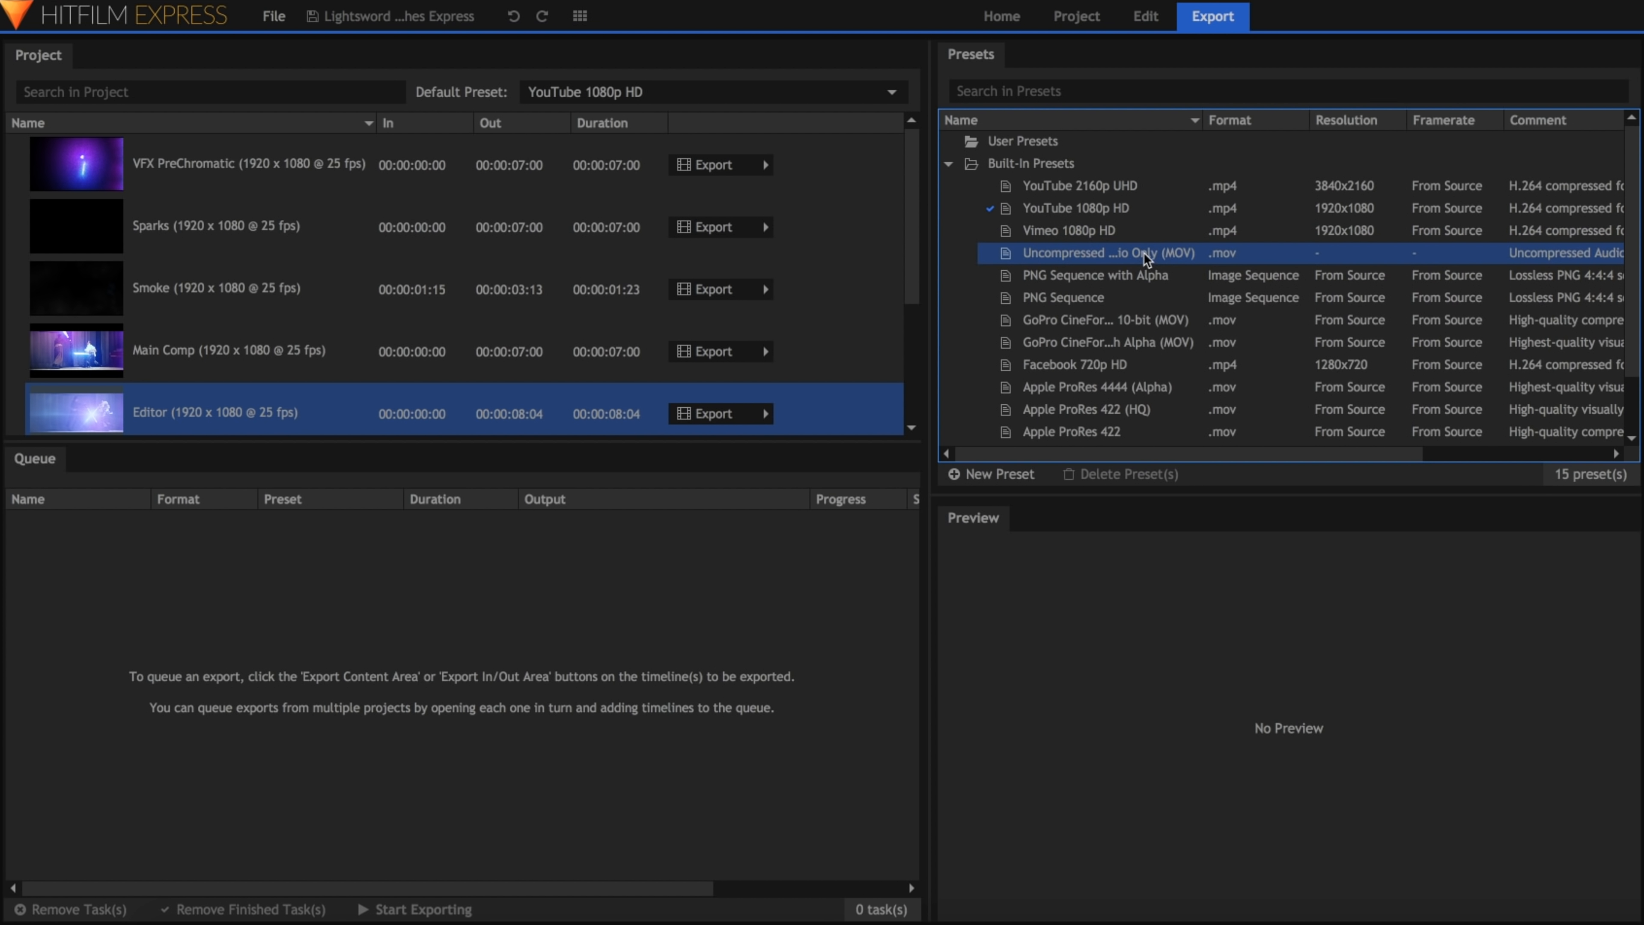
{"action": "left_click", "coordinate": [1150, 211]}
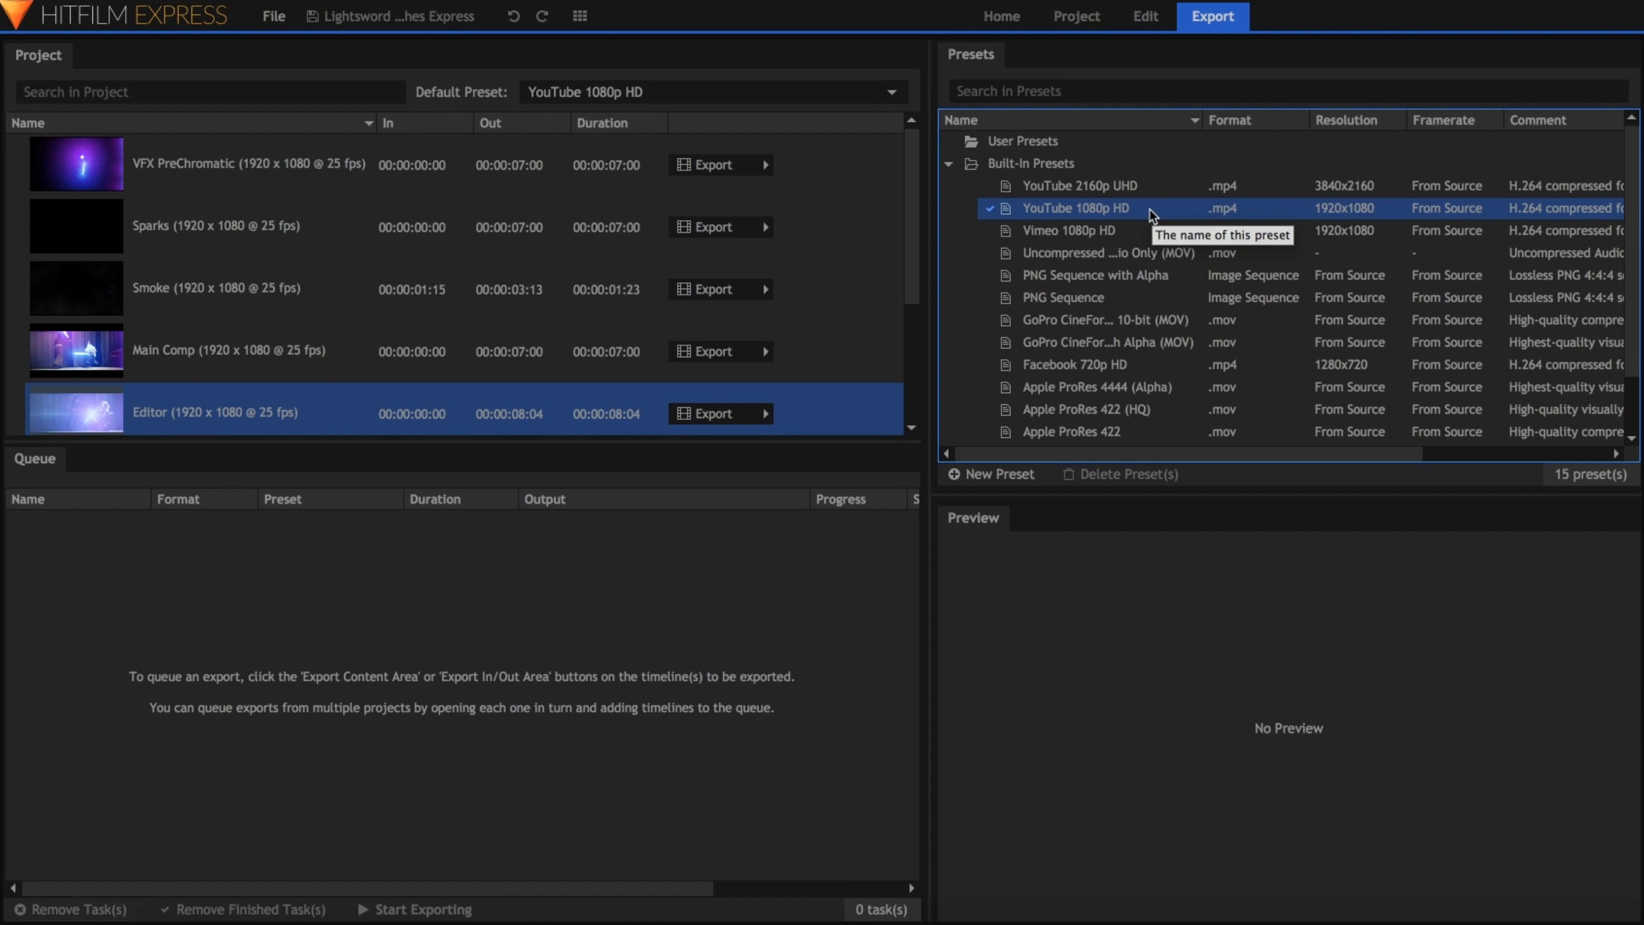
{"action": "left_click", "coordinate": [1150, 188]}
{"action": "left_click", "coordinate": [1142, 232]}
{"action": "left_click_drag", "start_coordinate": [1144, 235], "coordinate": [1148, 367]}
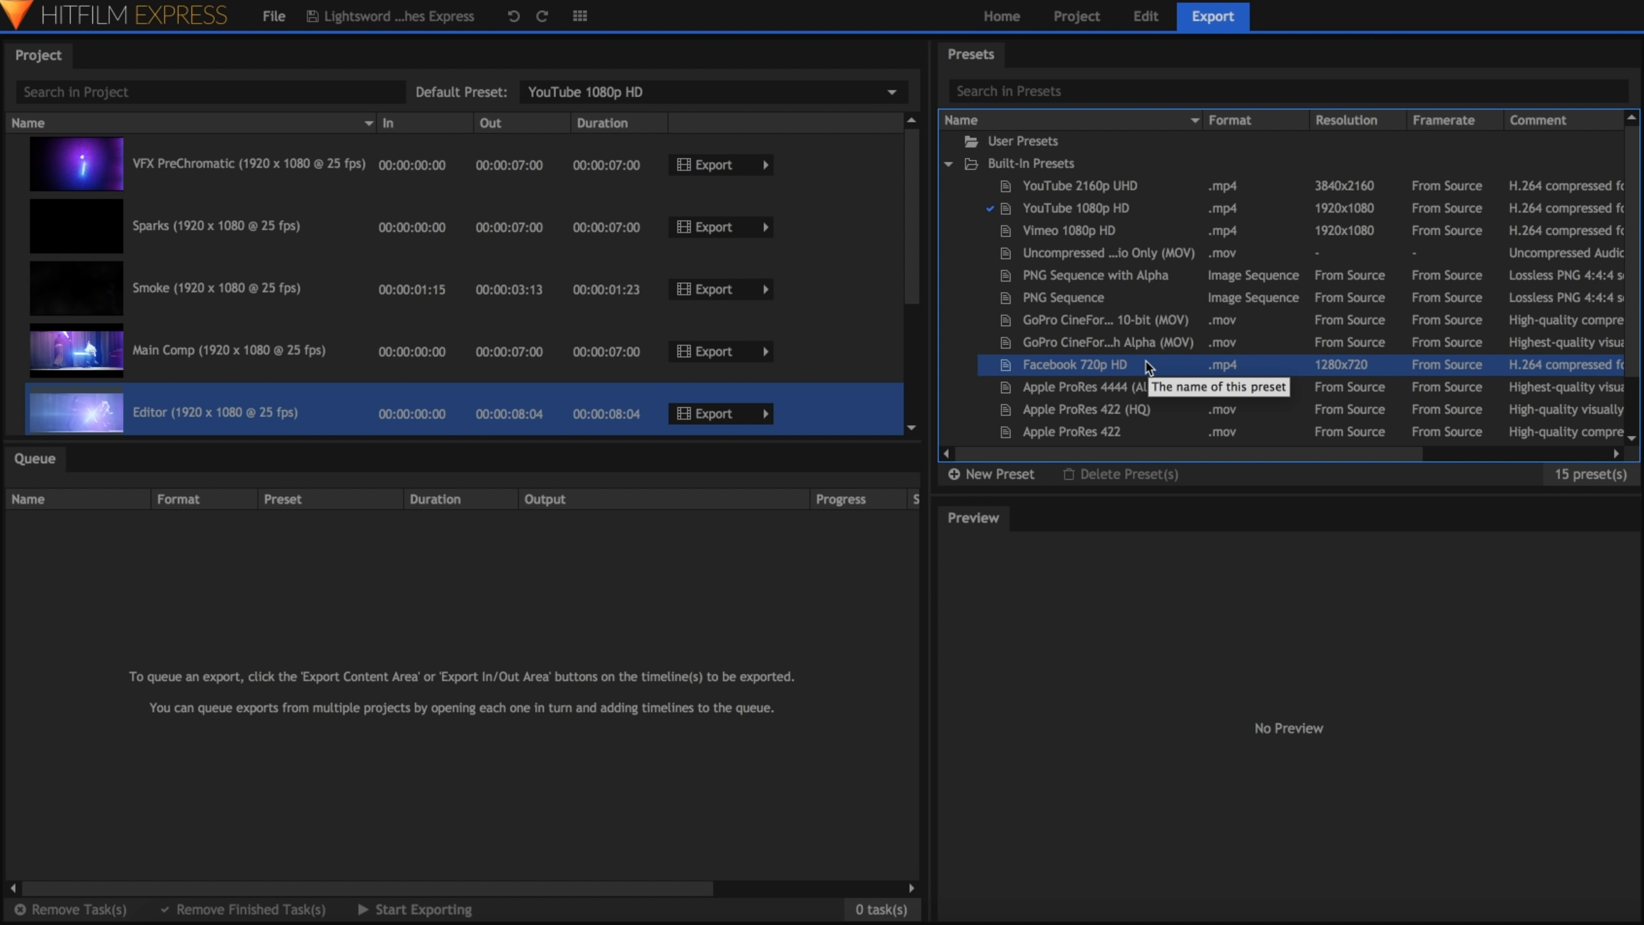
{"action": "scroll", "coordinate": [1148, 368], "scroll_direction": "down", "scroll_amount": 1}
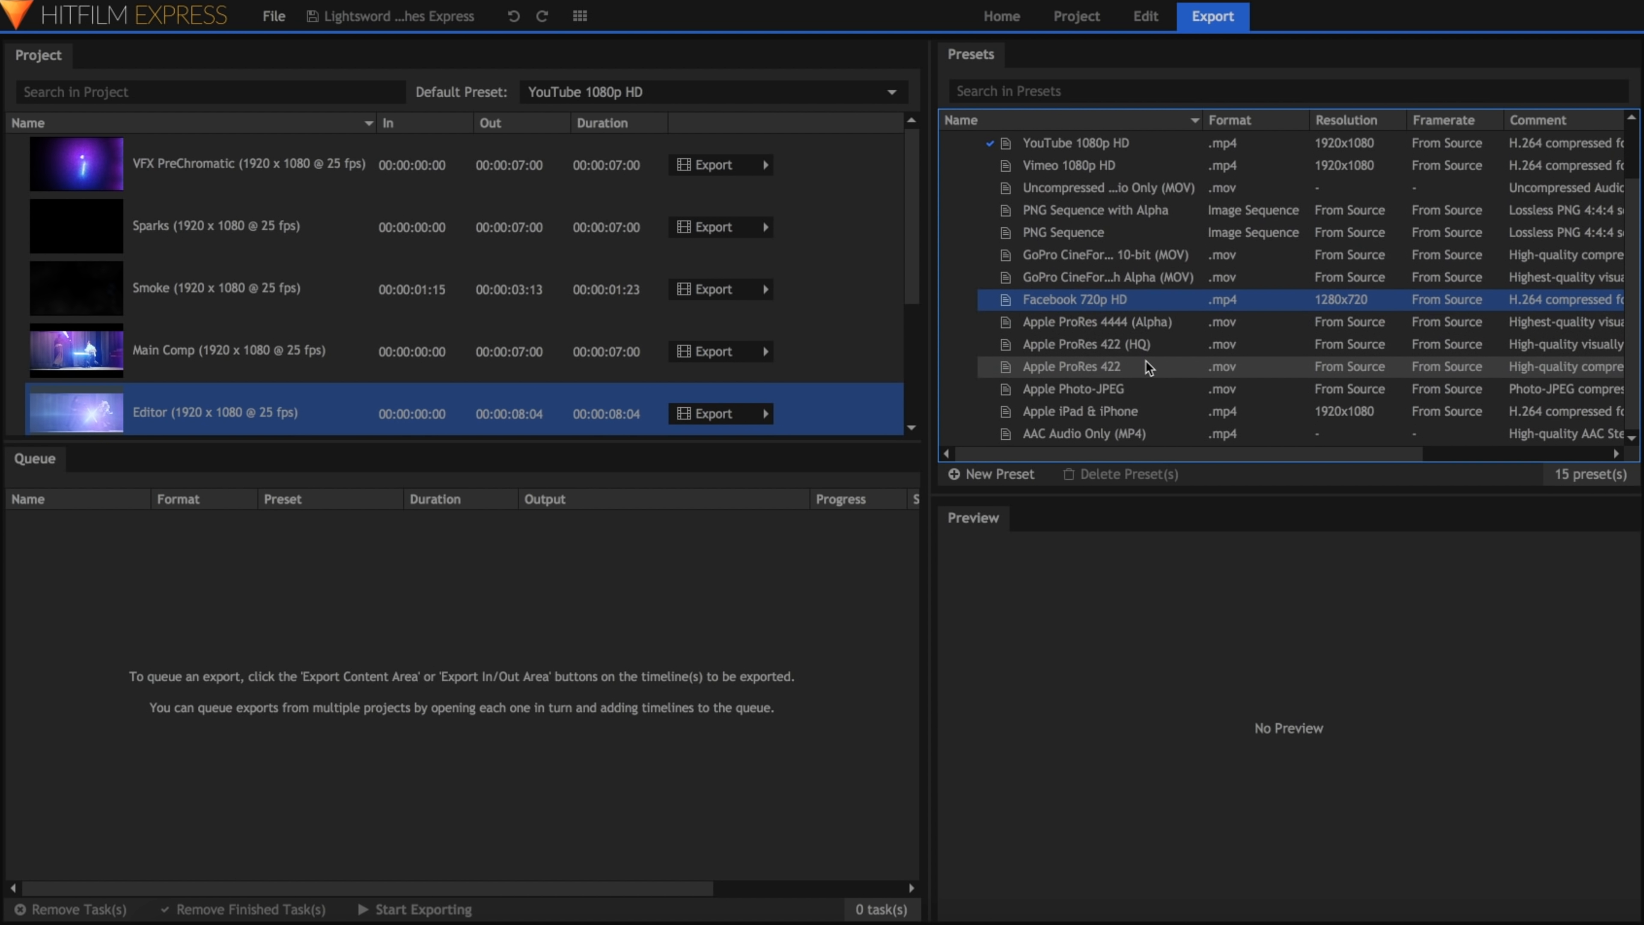
{"action": "left_click", "coordinate": [1154, 367]}
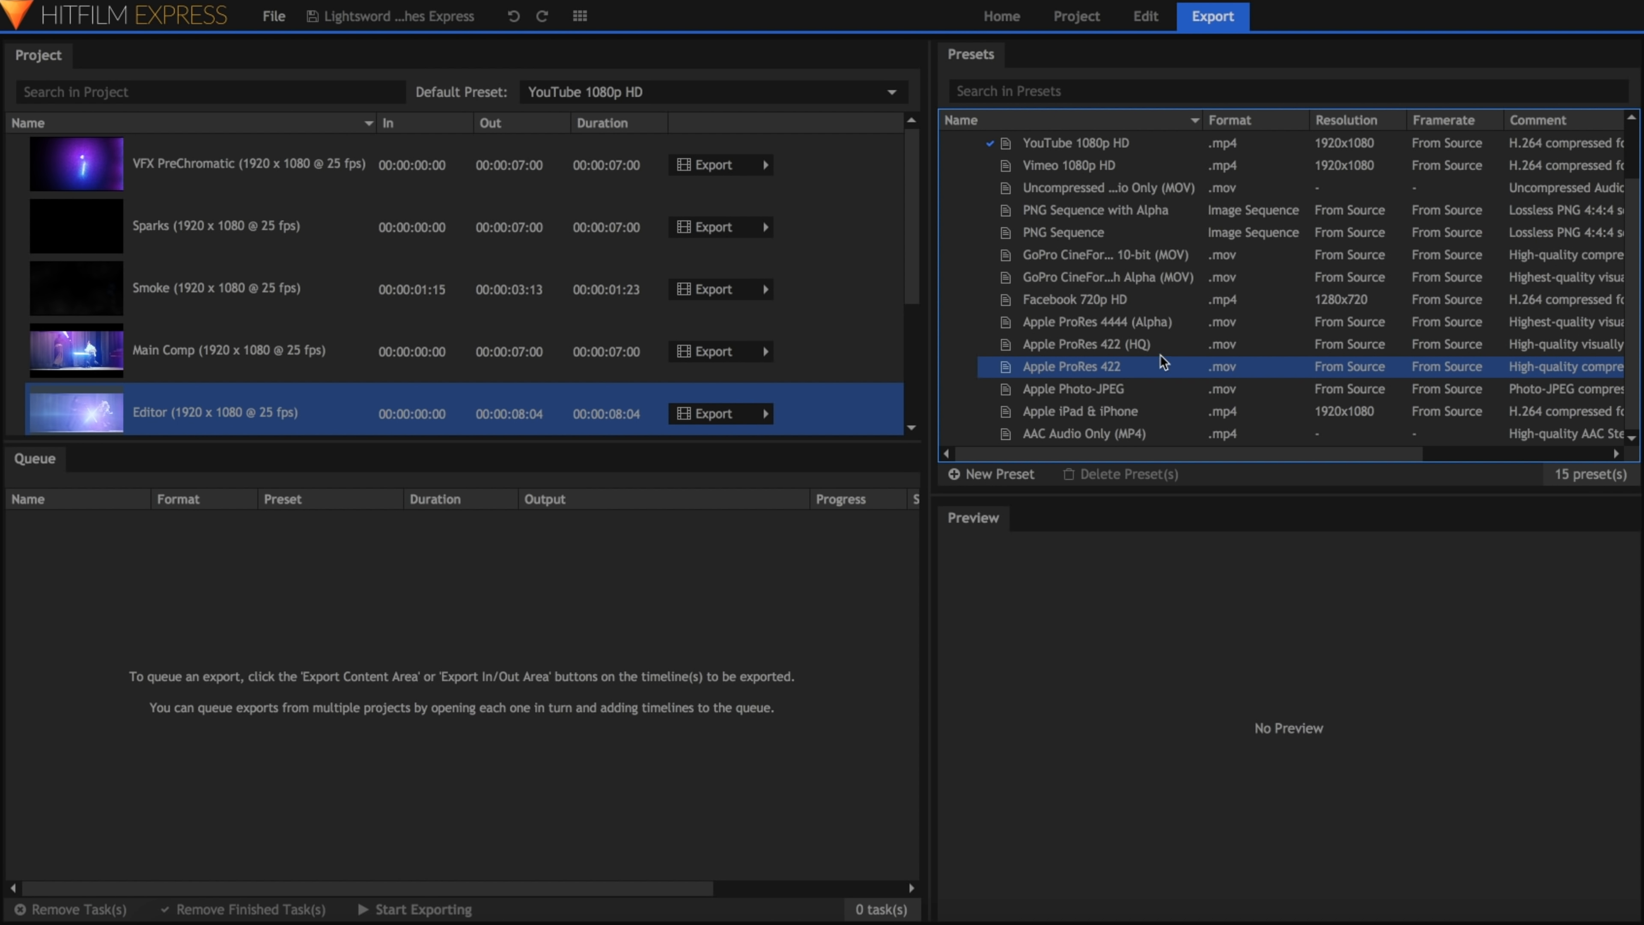
{"action": "left_click", "coordinate": [1166, 343]}
{"action": "left_click", "coordinate": [1175, 324]}
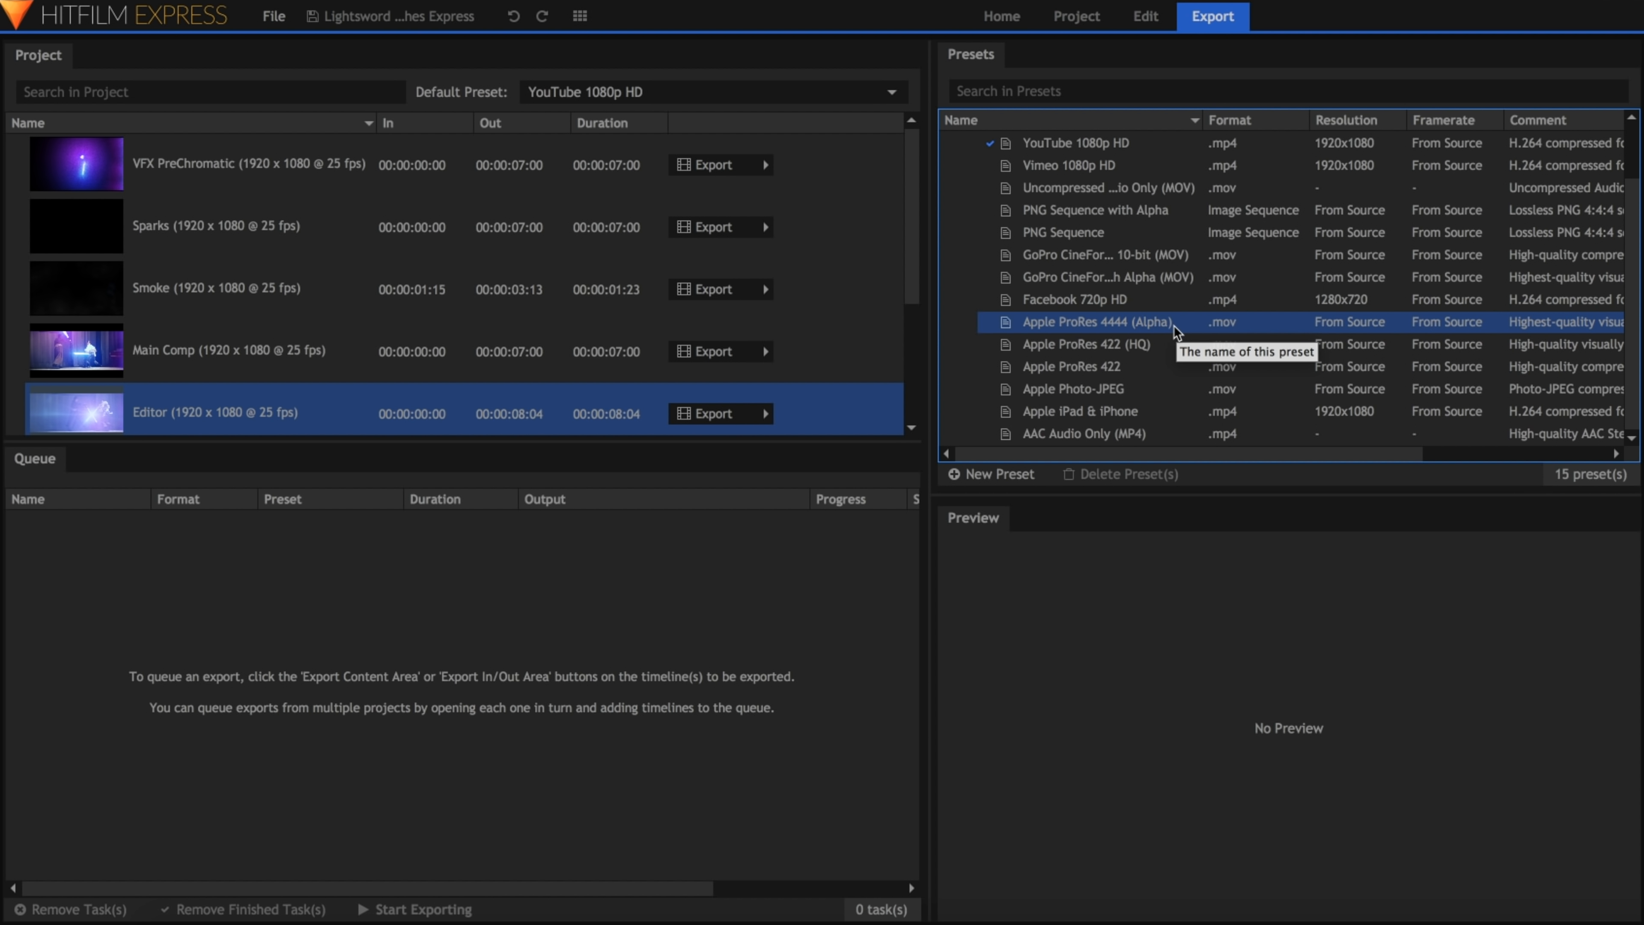
{"action": "left_click", "coordinate": [1171, 344]}
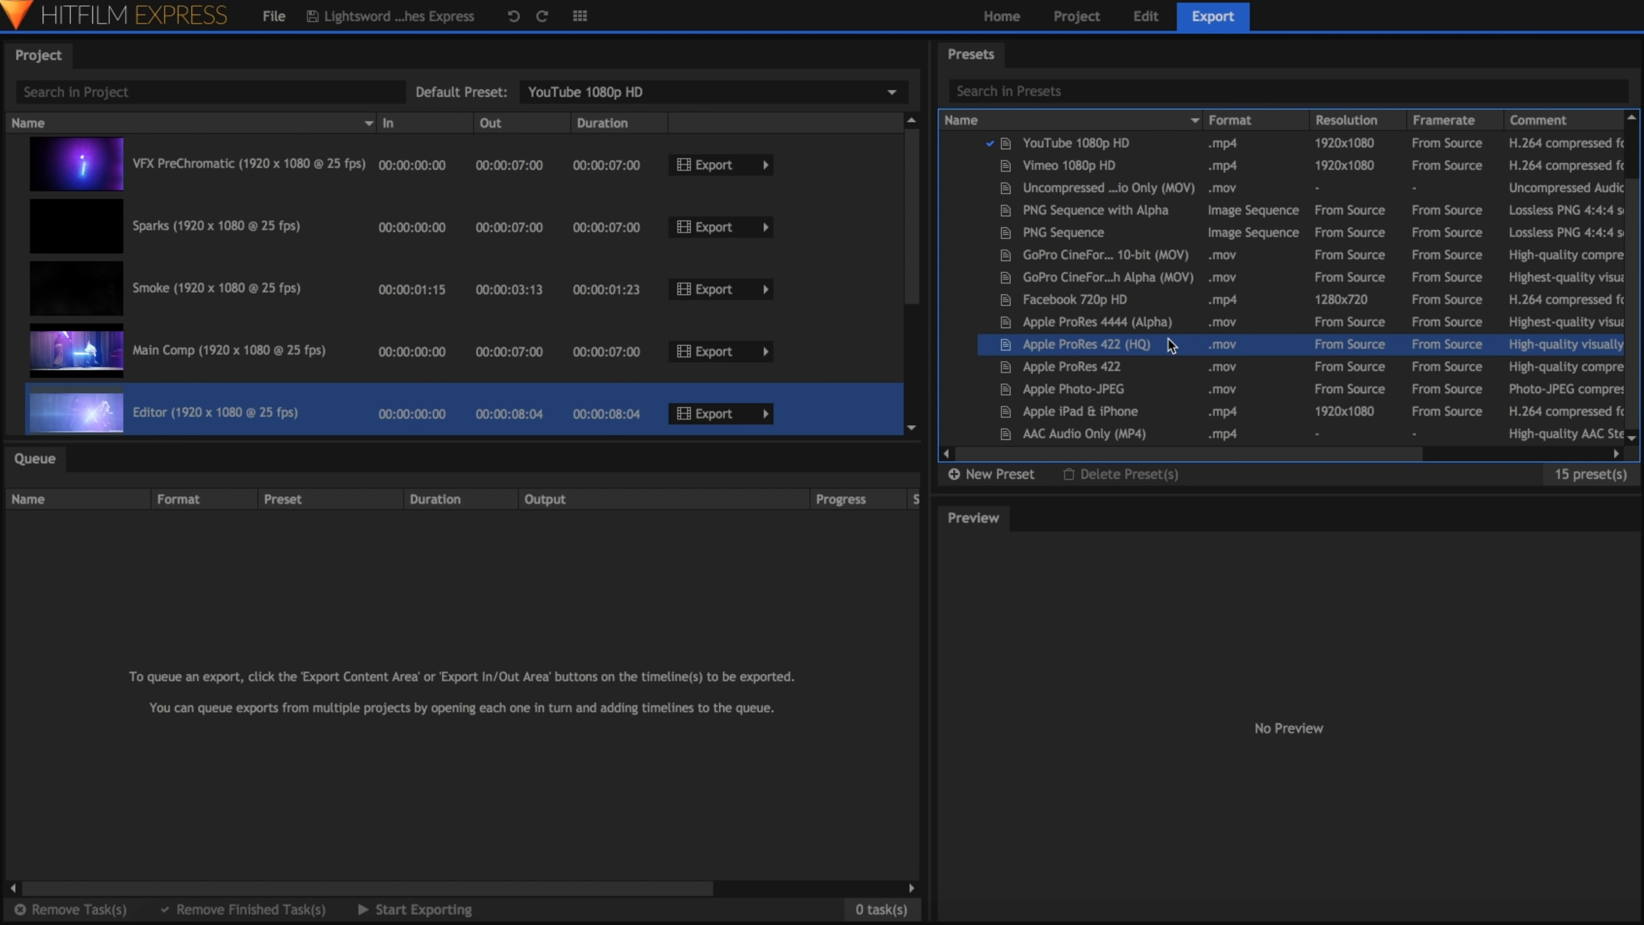
{"action": "scroll", "coordinate": [1175, 346], "scroll_direction": "up", "scroll_amount": 3}
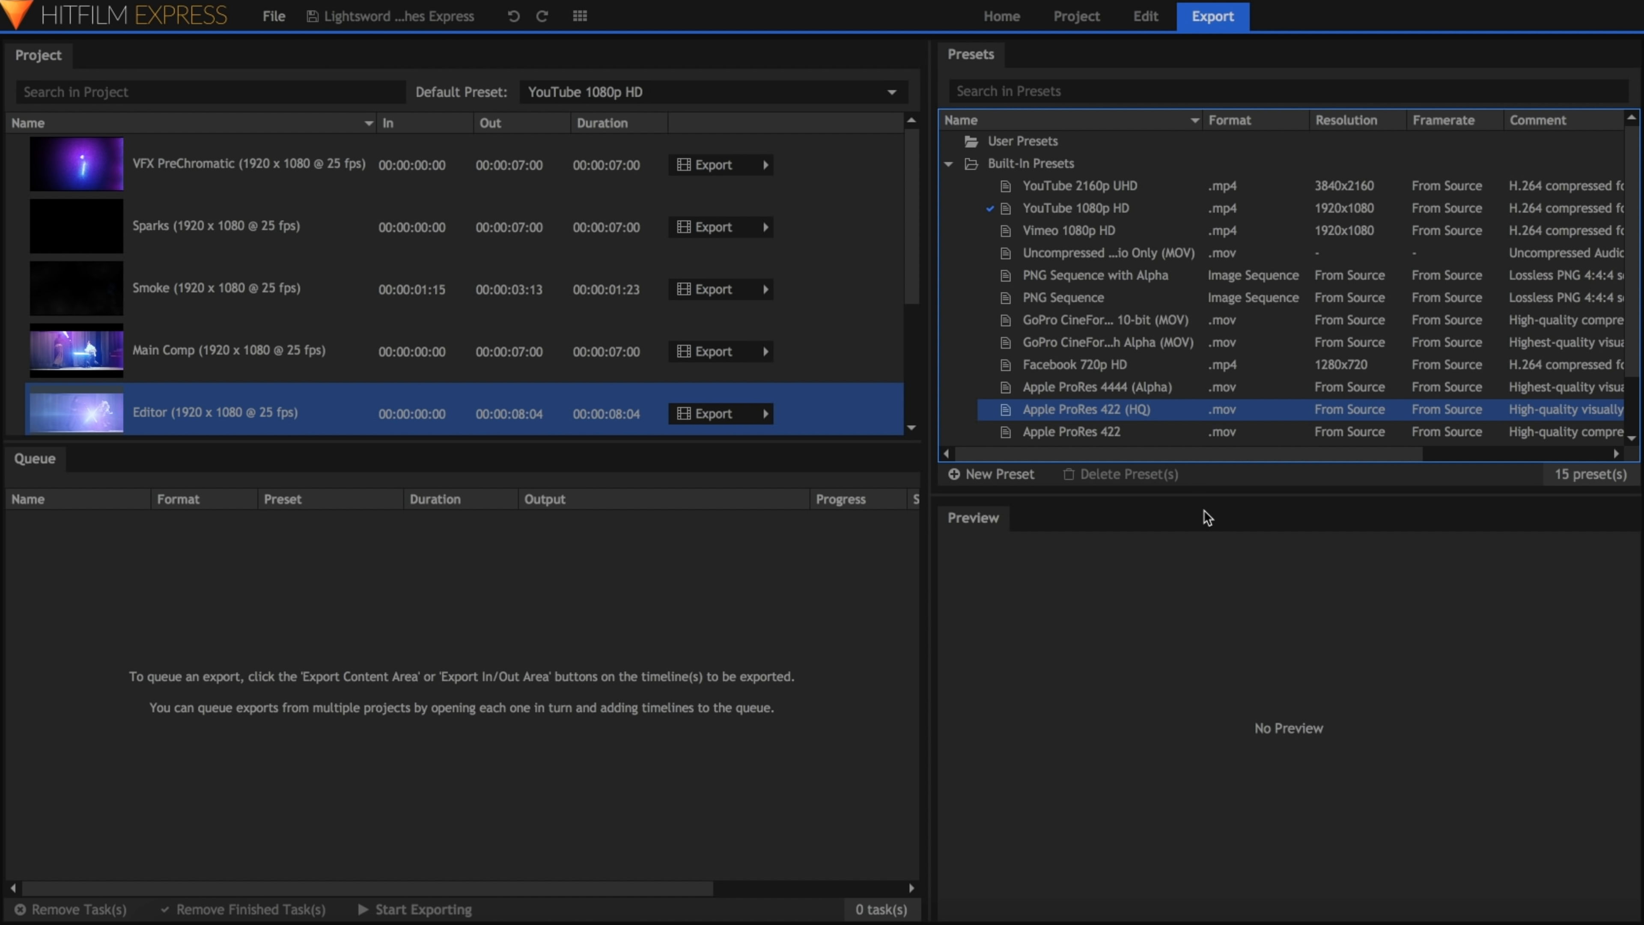
{"action": "left_click", "coordinate": [1001, 474]}
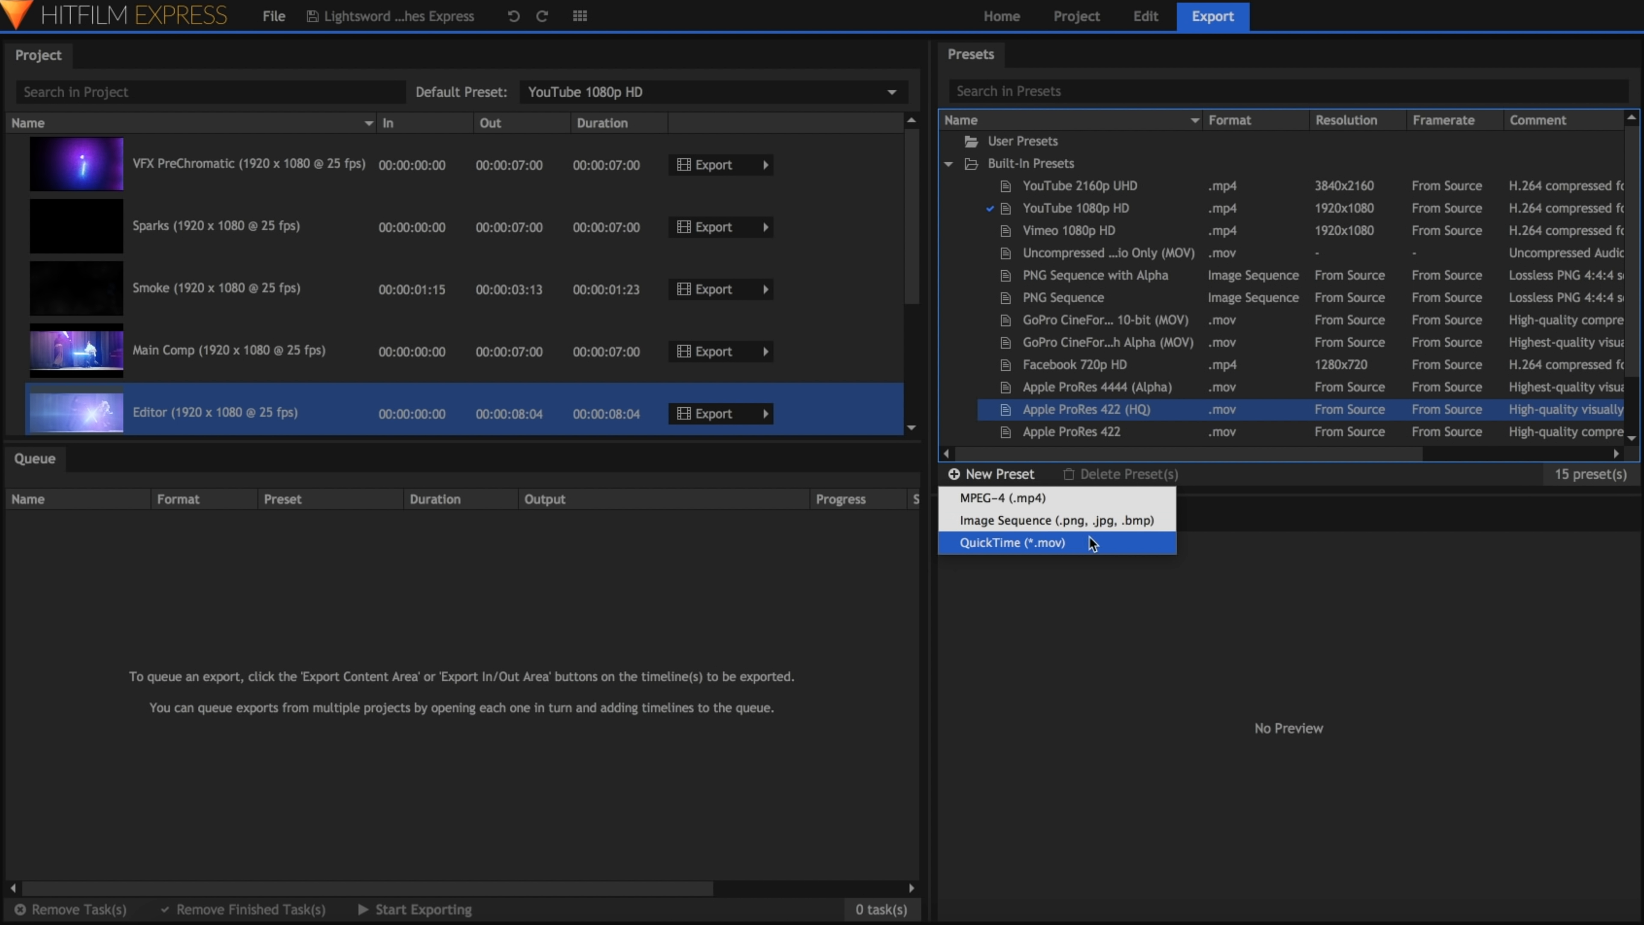
{"action": "left_click", "coordinate": [1221, 520]}
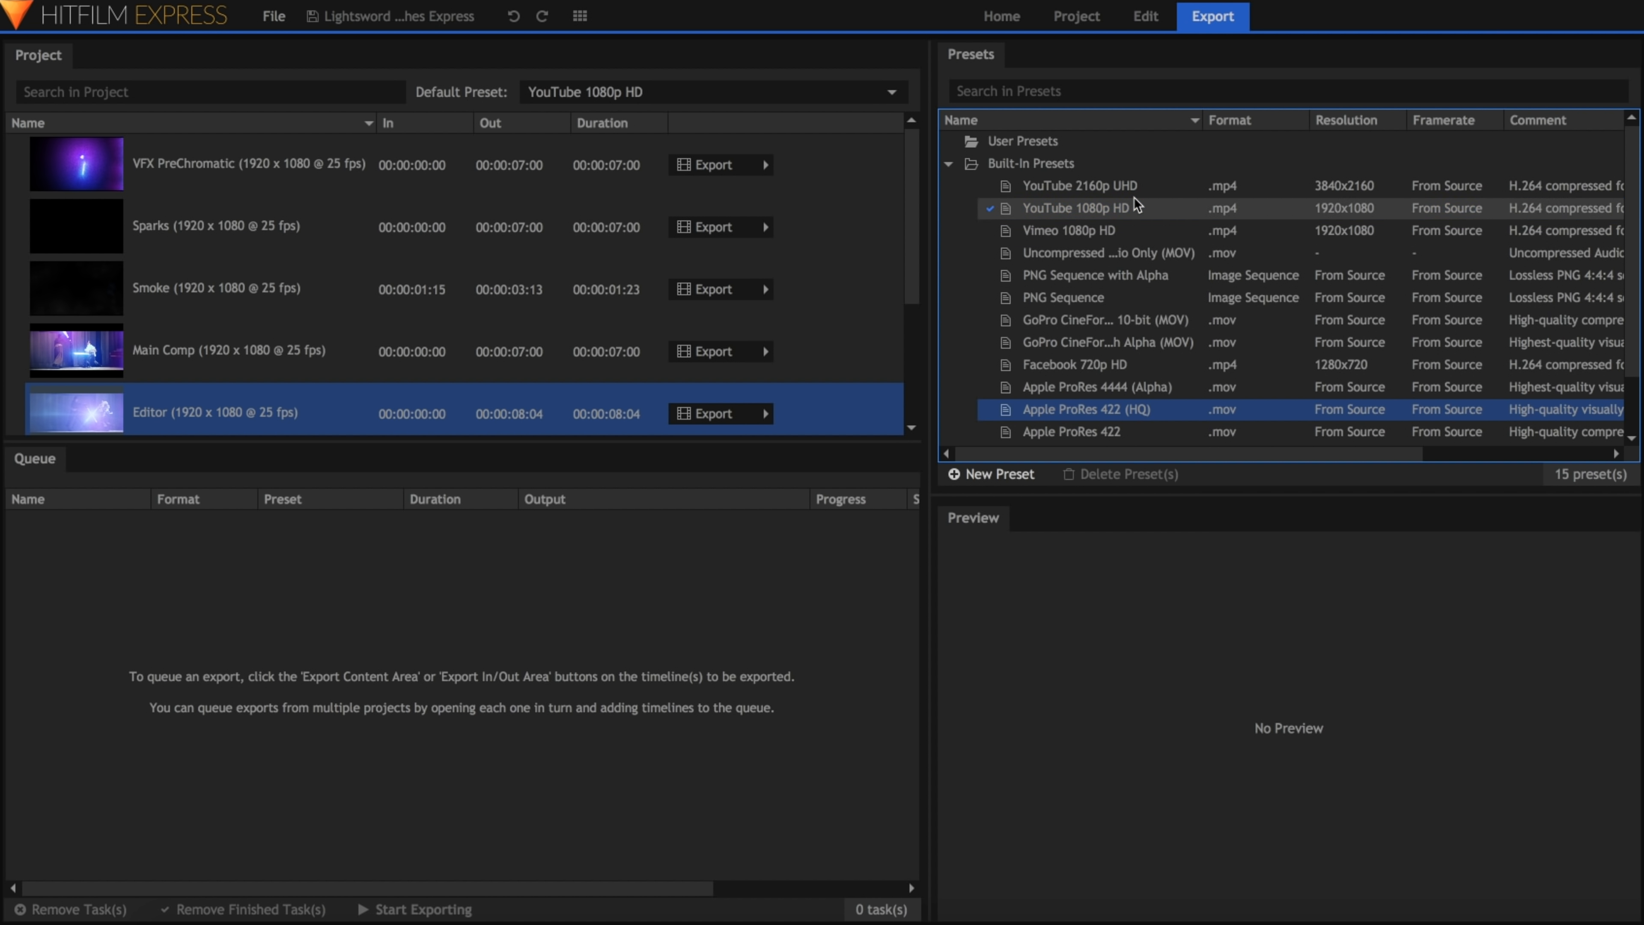
Step: Edit the built-in YouTube 1080p HD preset, naming the copy "Instagram 1080p" and replacing YouTube with Instagram in its comment
{"action": "left_click", "coordinate": [1138, 207]}
{"action": "right_click", "coordinate": [1139, 209]}
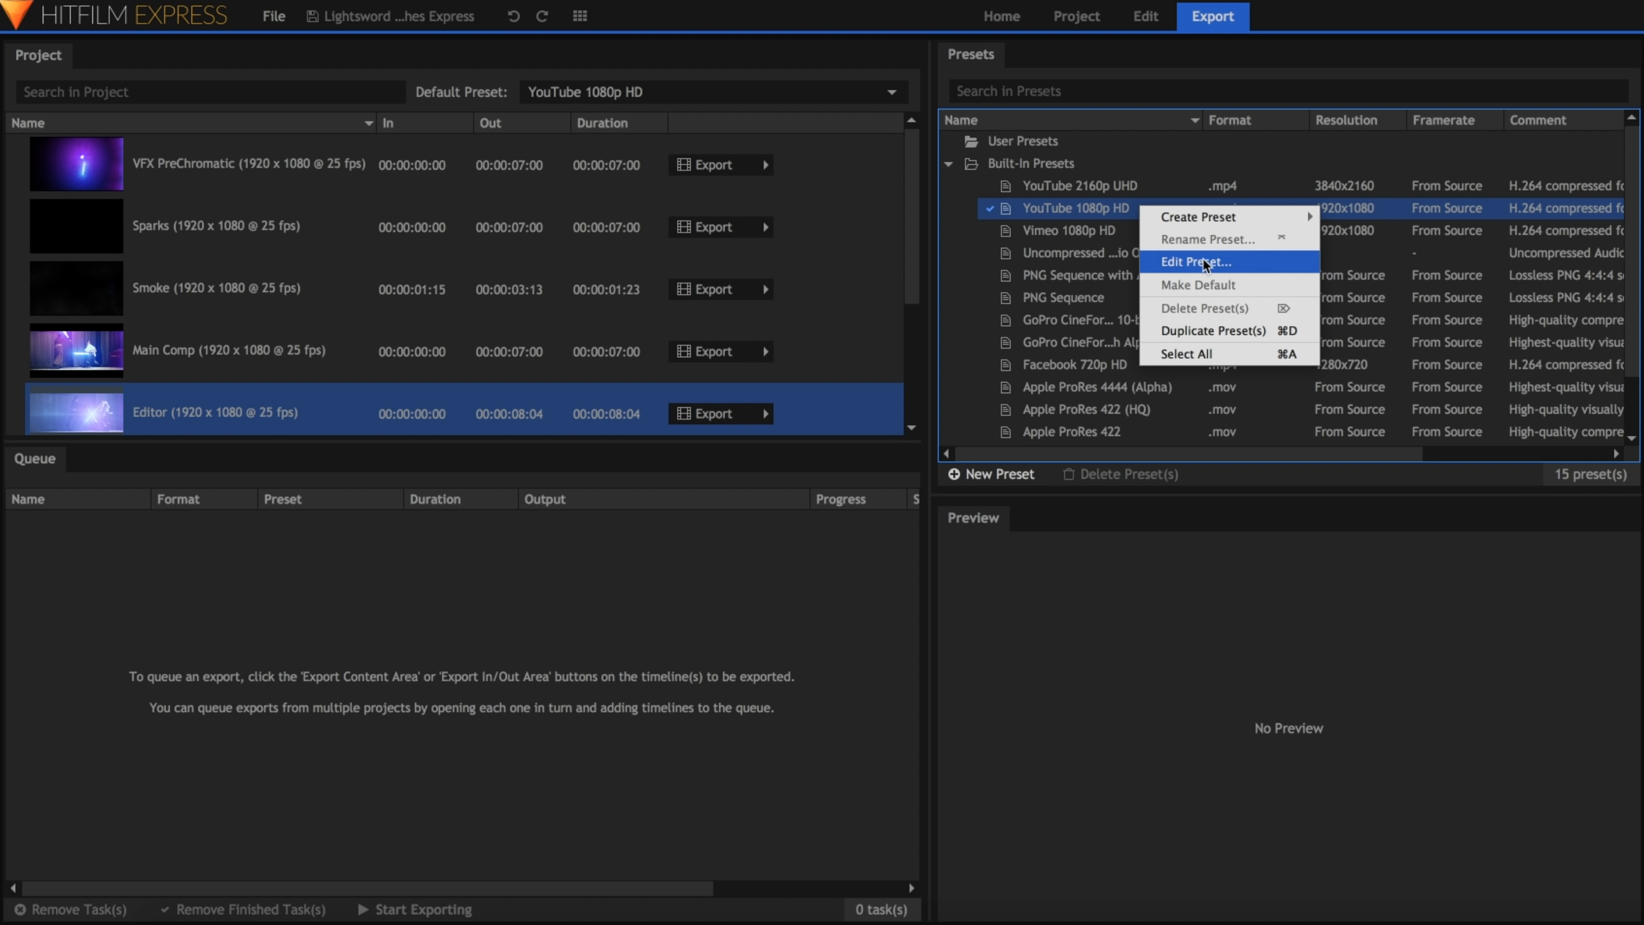
{"action": "left_click", "coordinate": [1243, 259]}
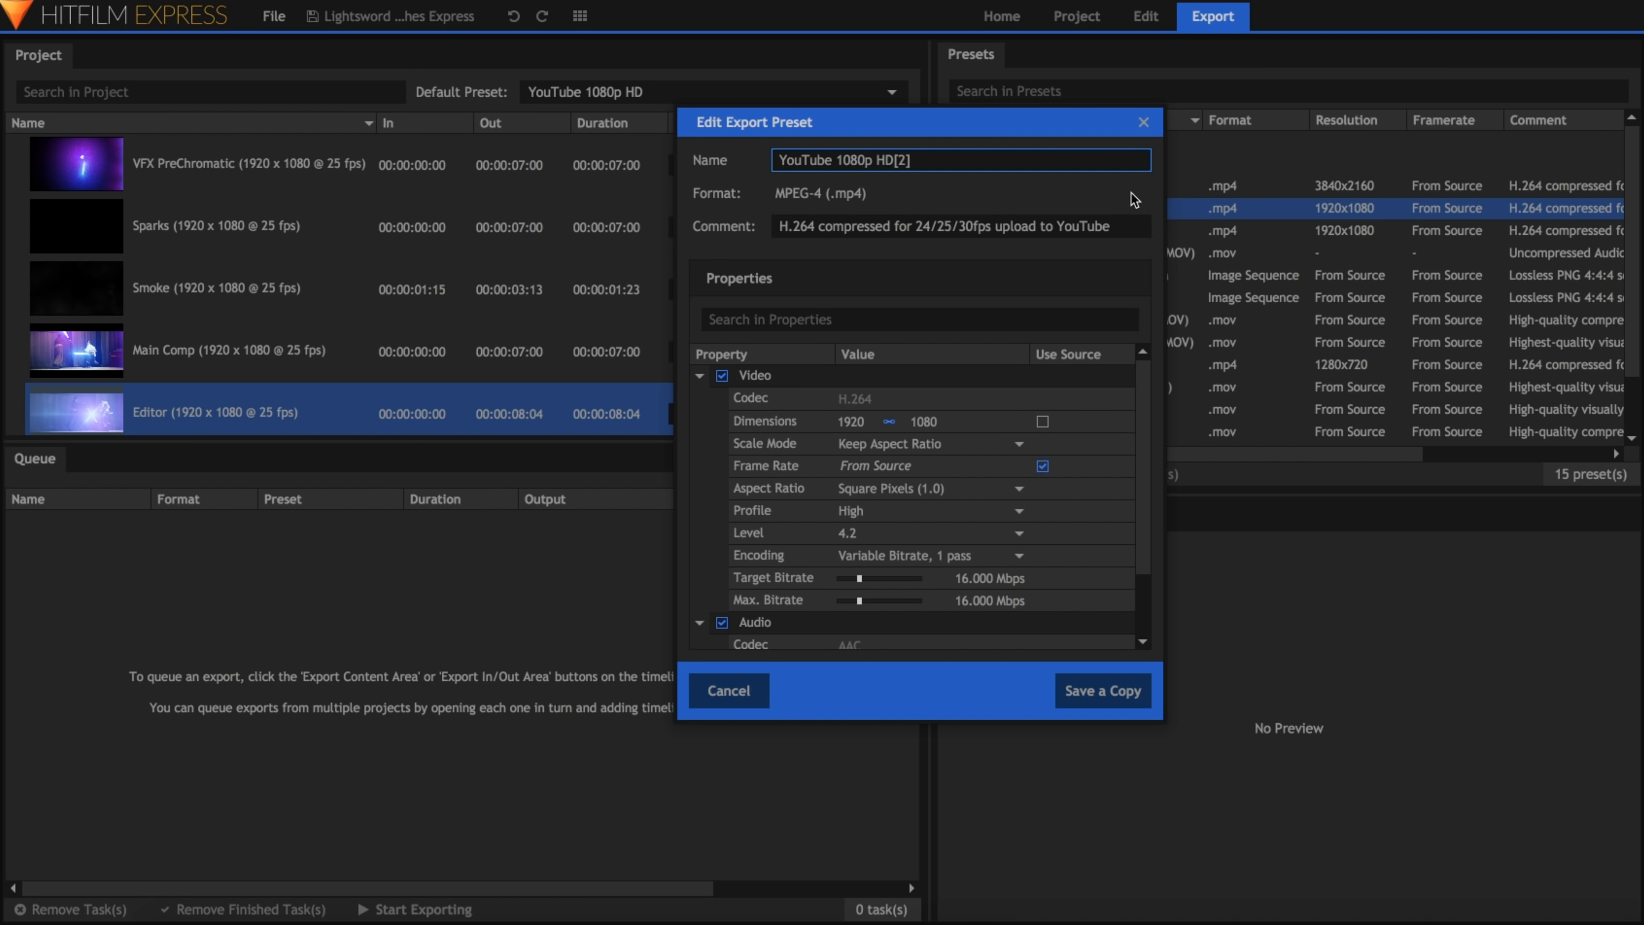
{"action": "key", "text": "ctrl+a"}
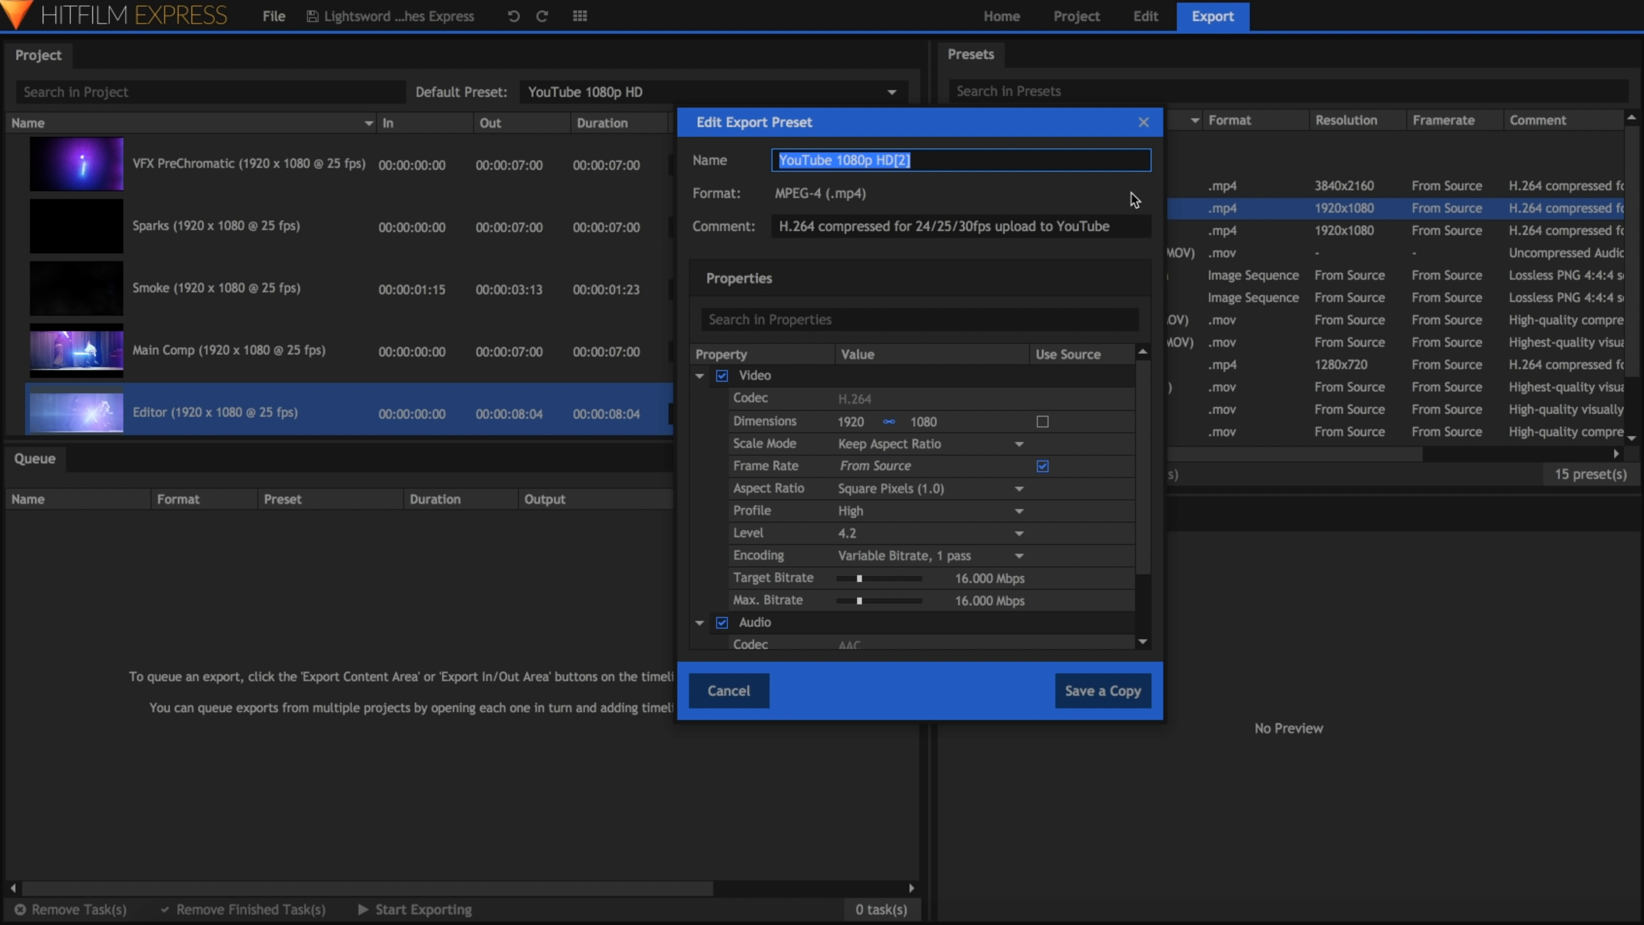
{"action": "type", "text": "Instagram 1080p"}
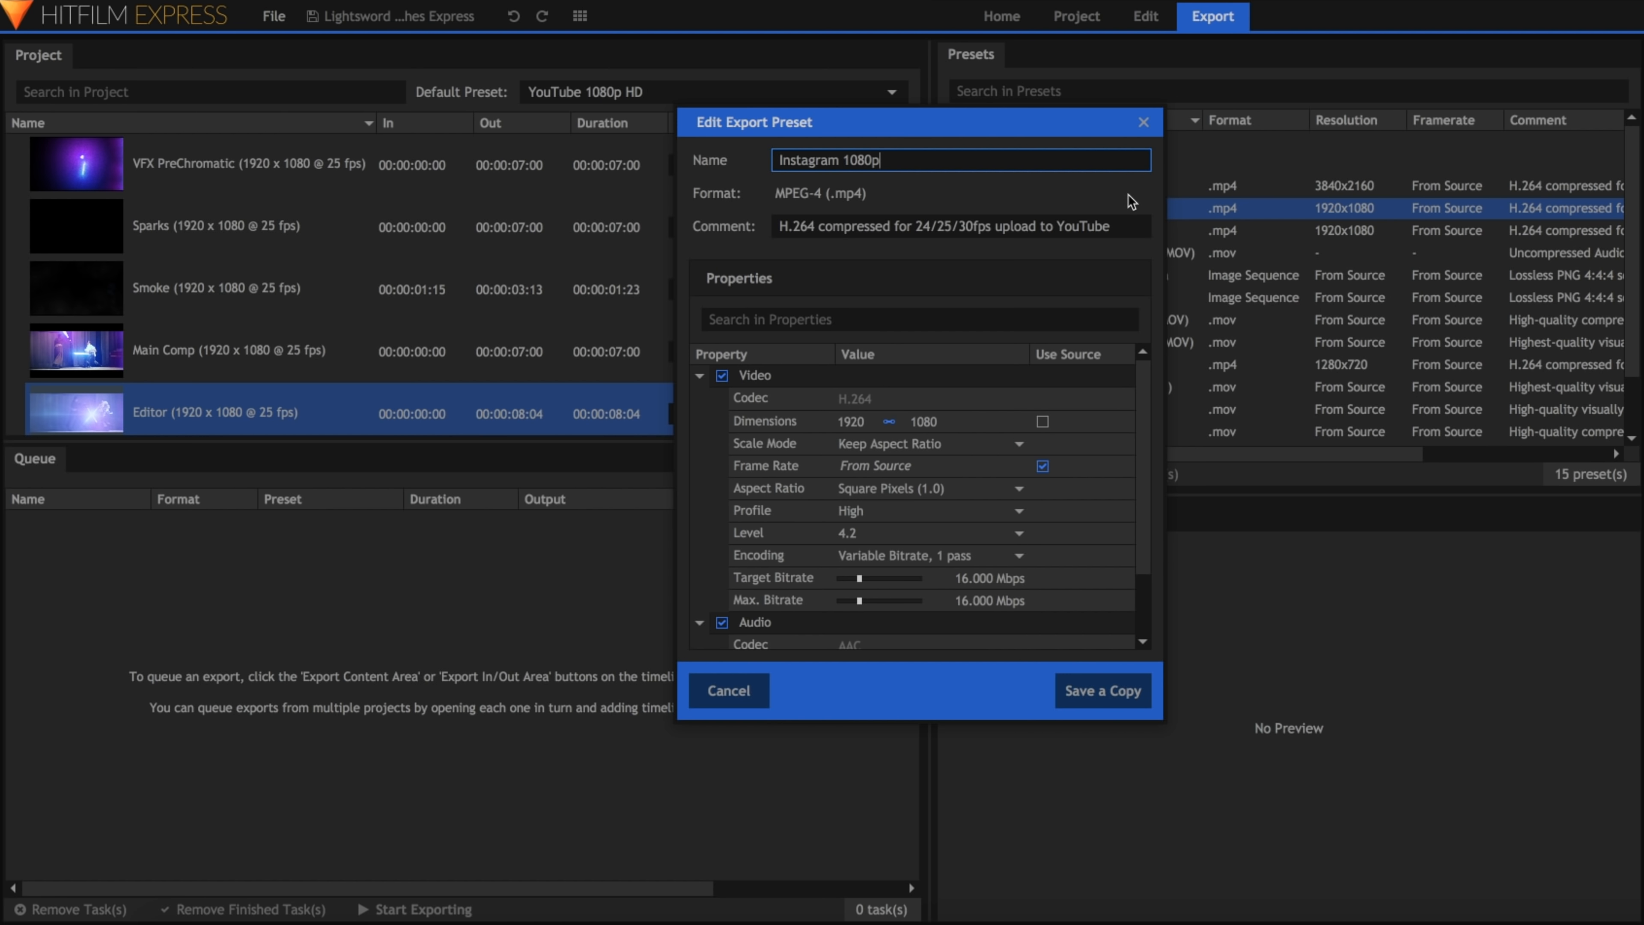
{"action": "double_click", "coordinate": [1088, 228]}
{"action": "type", "text": "Instagram"}
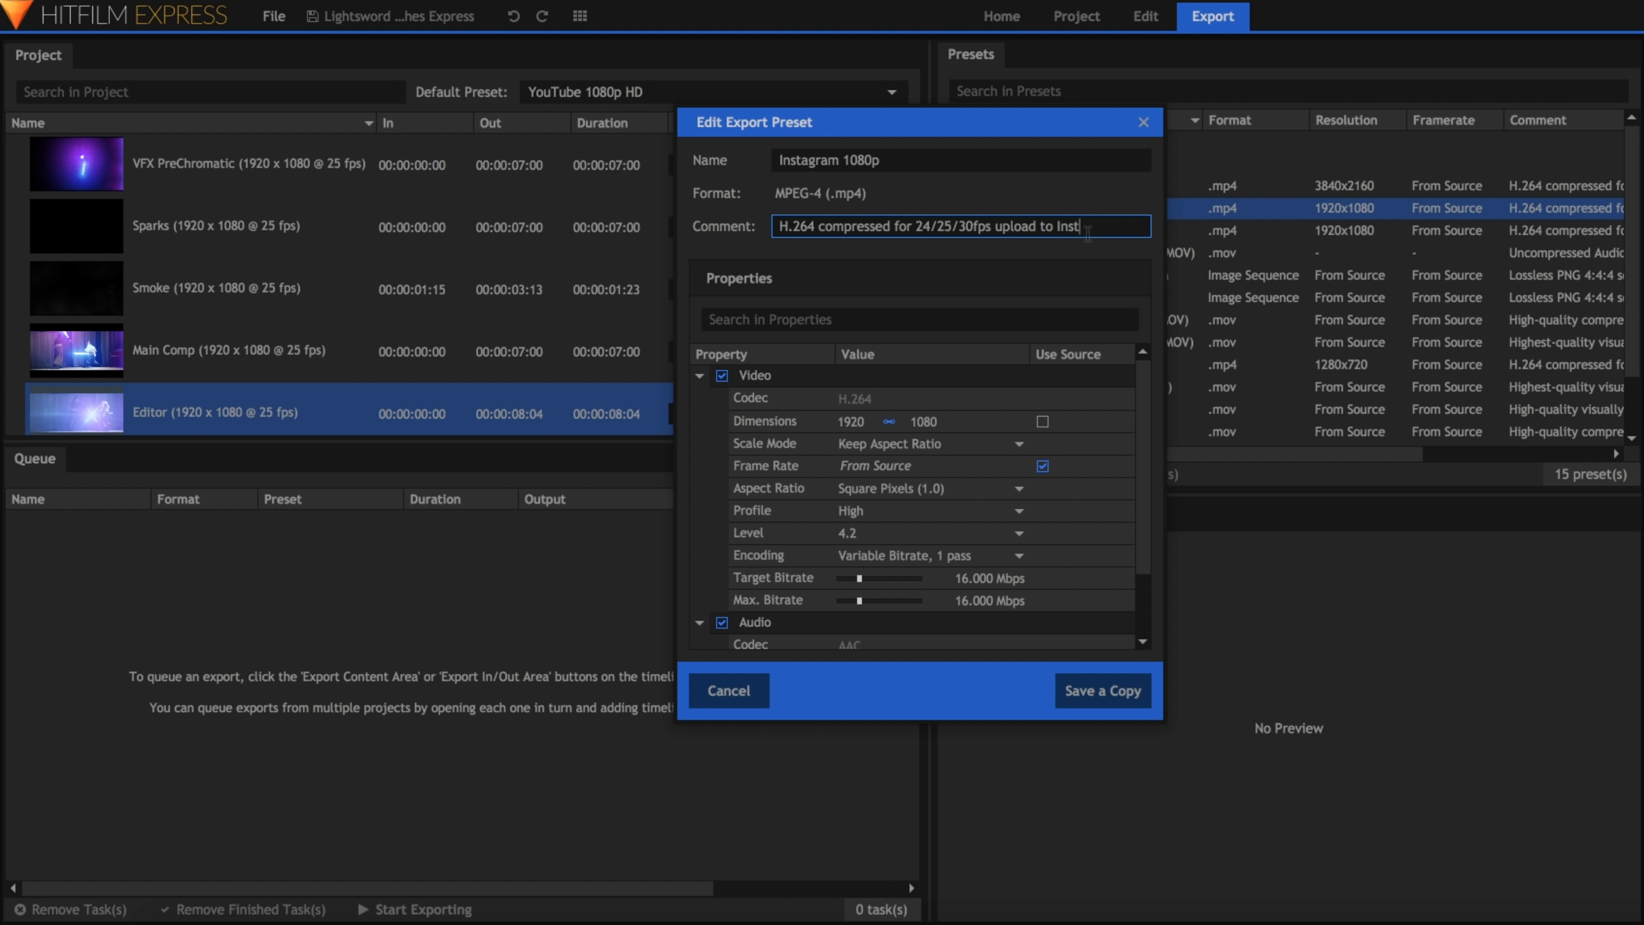
Step: Unlink the preset's dimensions, set the width to 1080, and save it as a copy
{"action": "left_click", "coordinate": [889, 421]}
{"action": "left_click", "coordinate": [869, 422]}
{"action": "type", "text": "1080"}
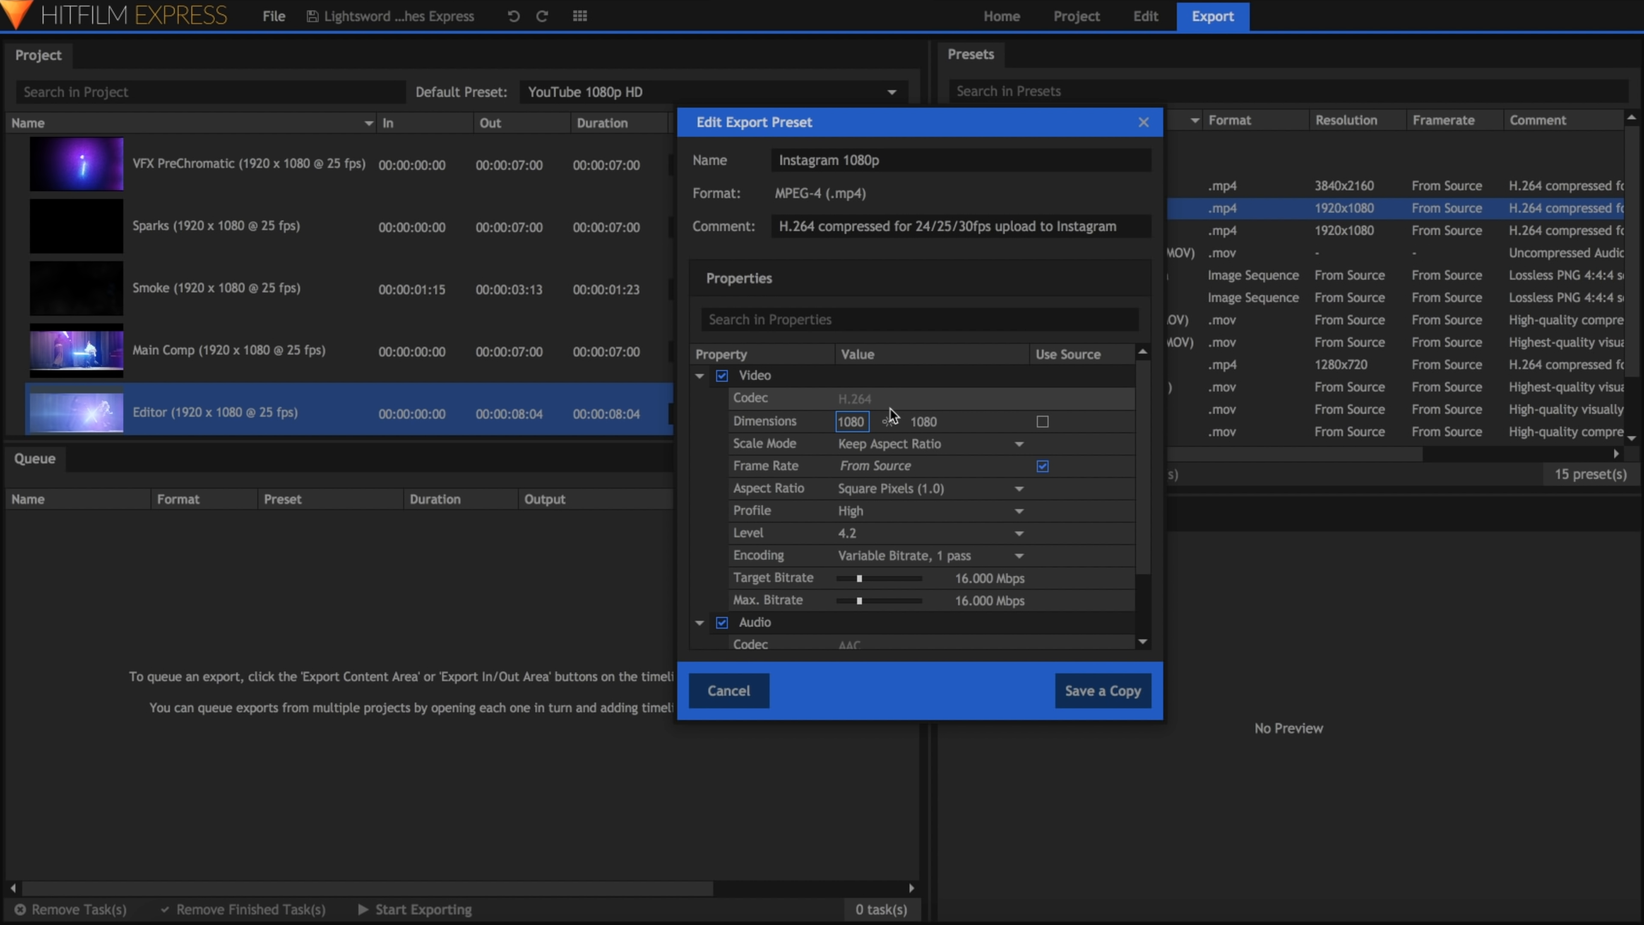
{"action": "left_click", "coordinate": [1127, 691]}
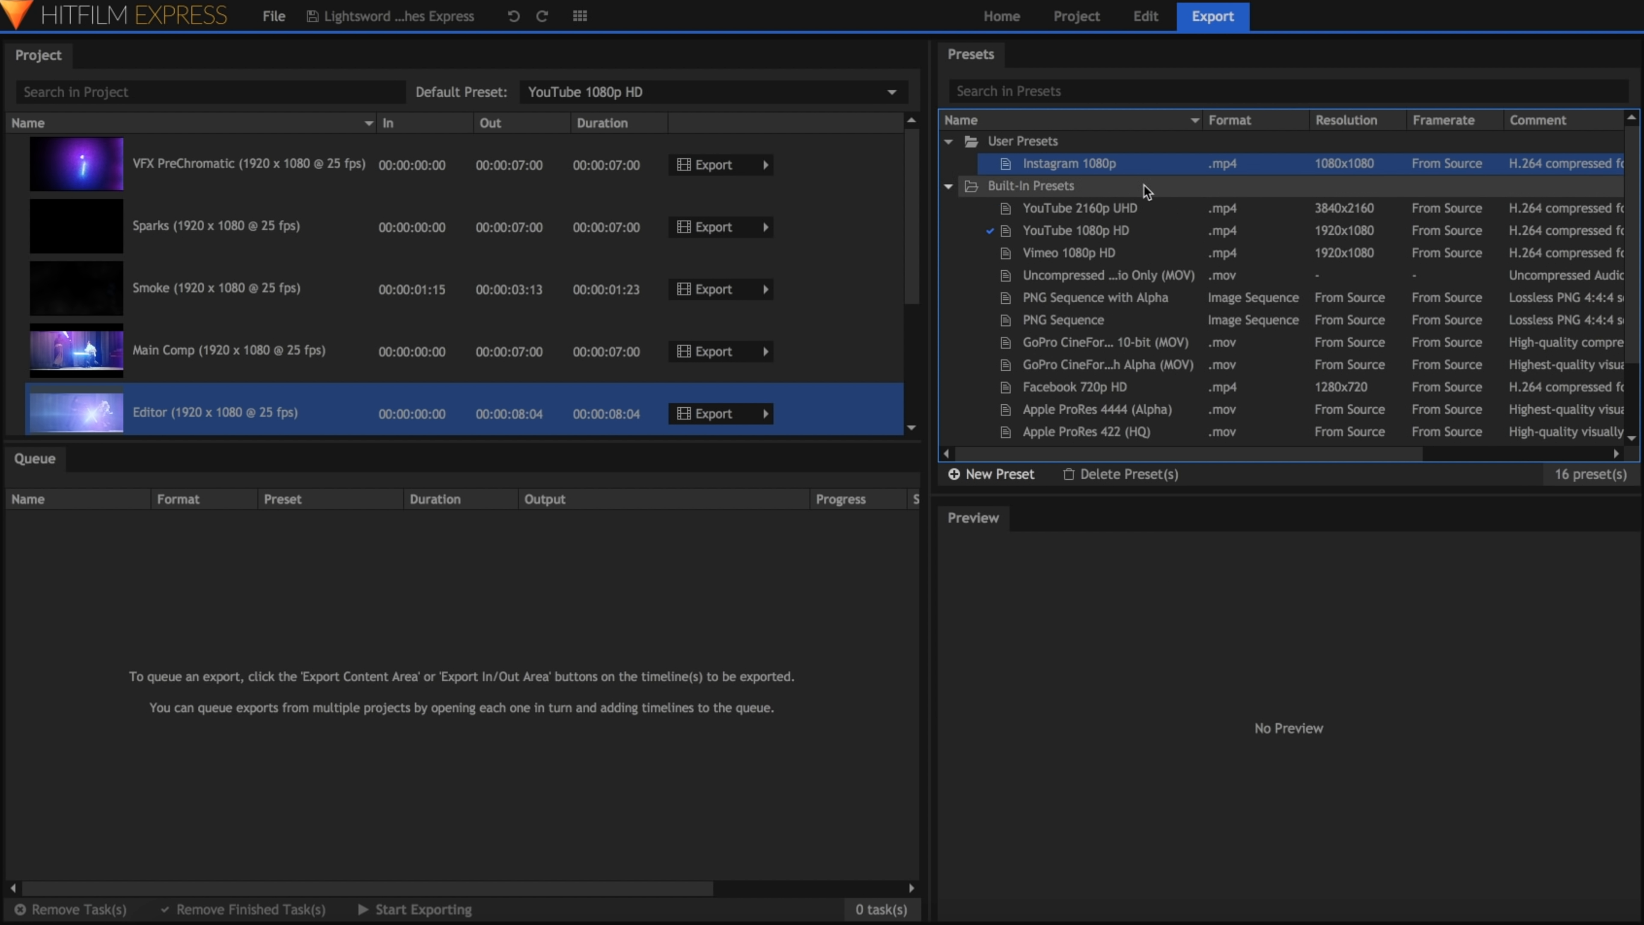